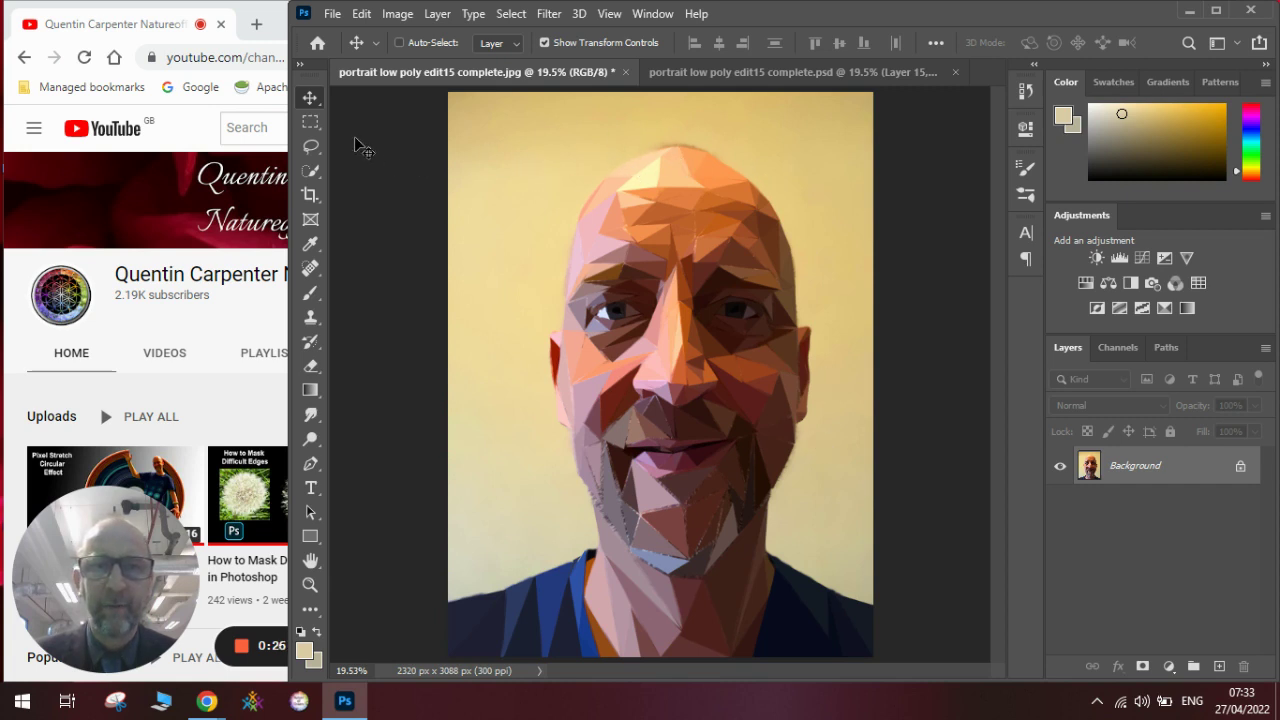
Switch to the portrait low poly edit15 complete.psd document and select the Polygonal Lasso Tool.
left_click(718, 77)
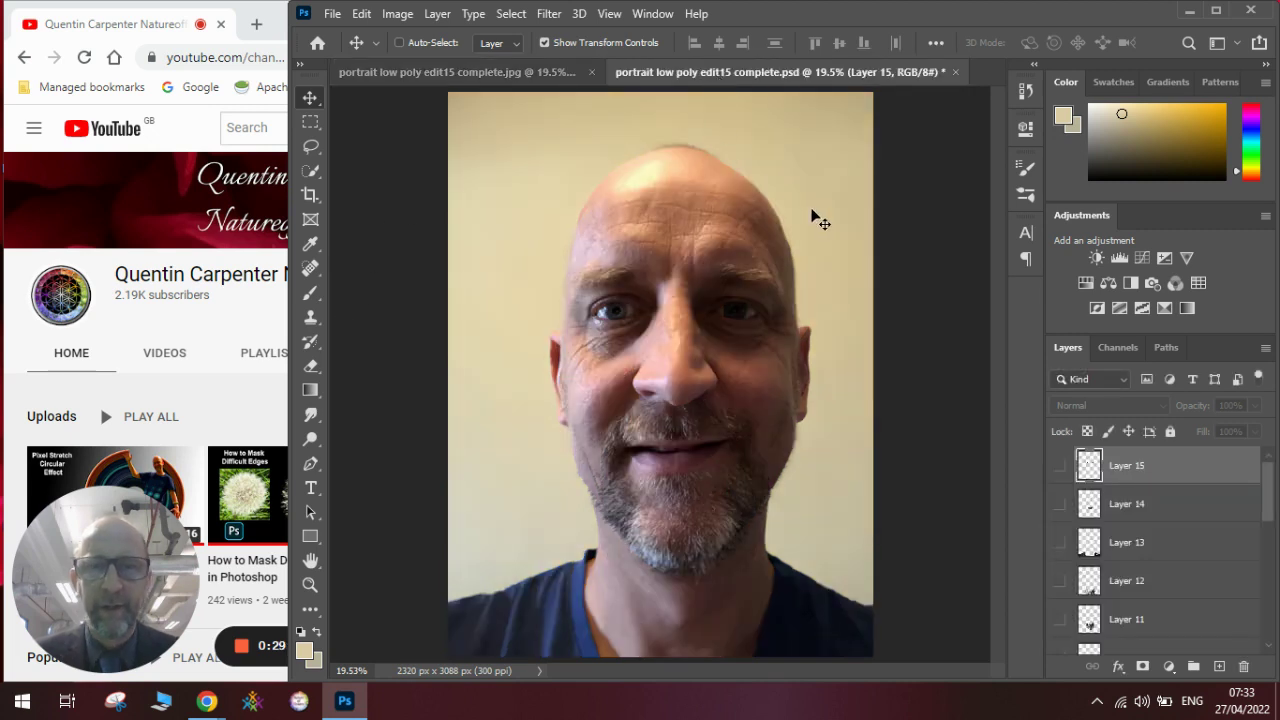
left_click(310, 146)
right_click(310, 146)
left_click(371, 149)
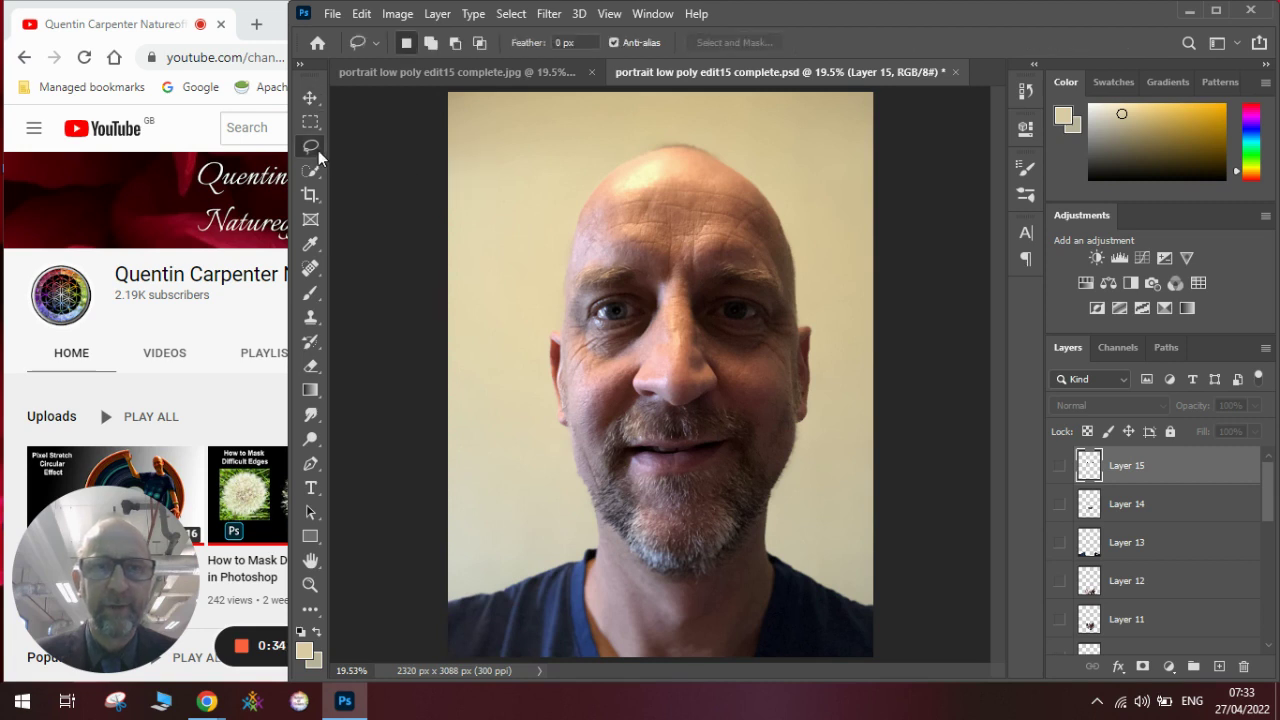
right_click(316, 145)
left_click(365, 164)
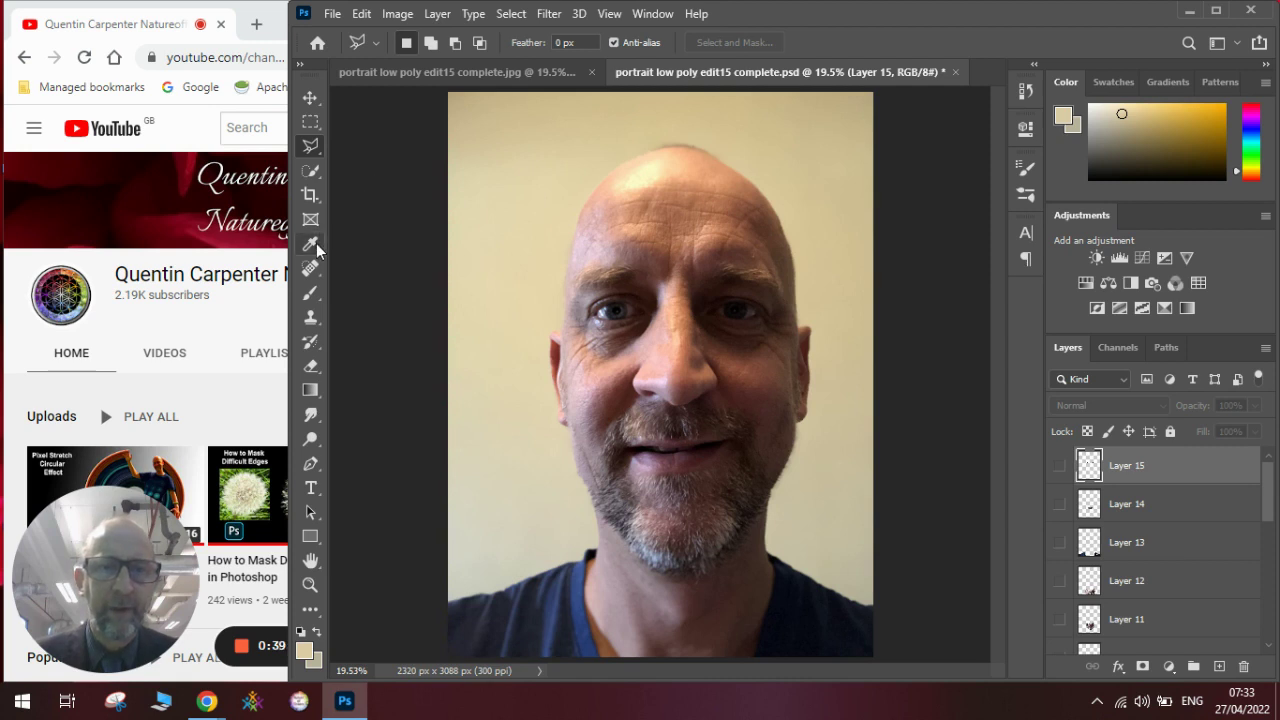
Locate the Paint Bucket in the fill flyout, then return to the Polygonal Lasso.
left_click(311, 398)
right_click(311, 402)
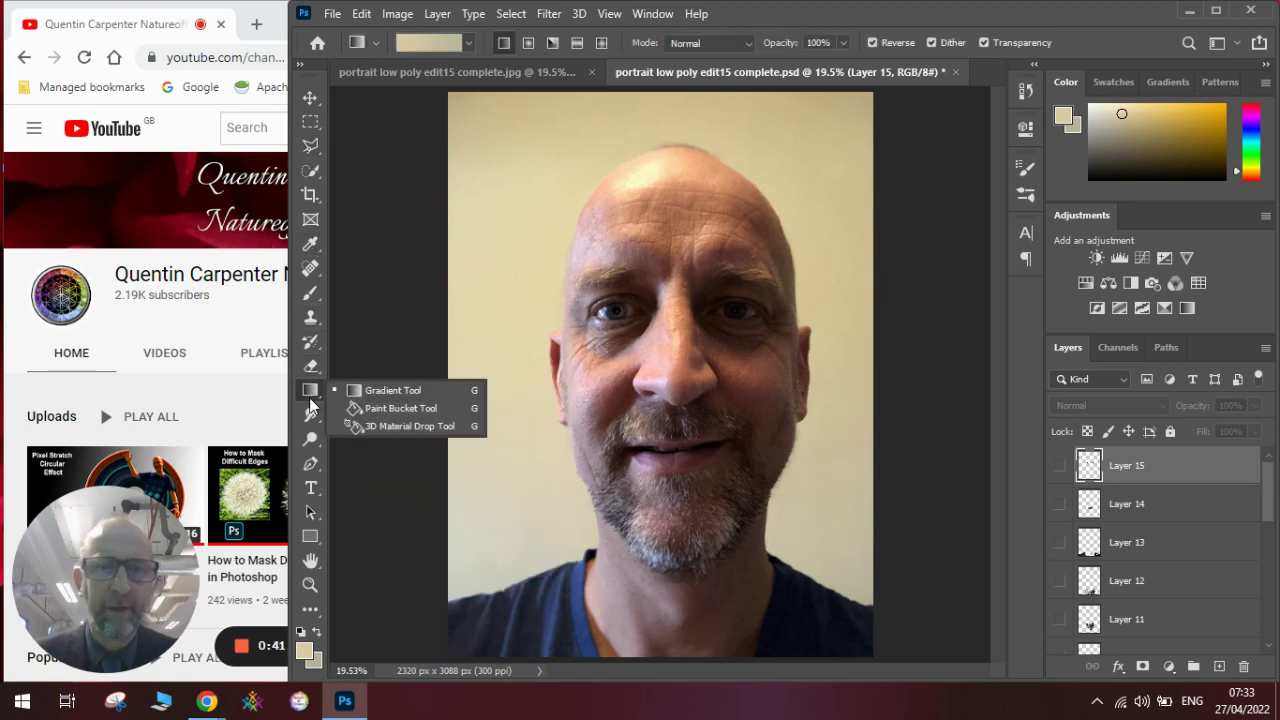
left_click(392, 408)
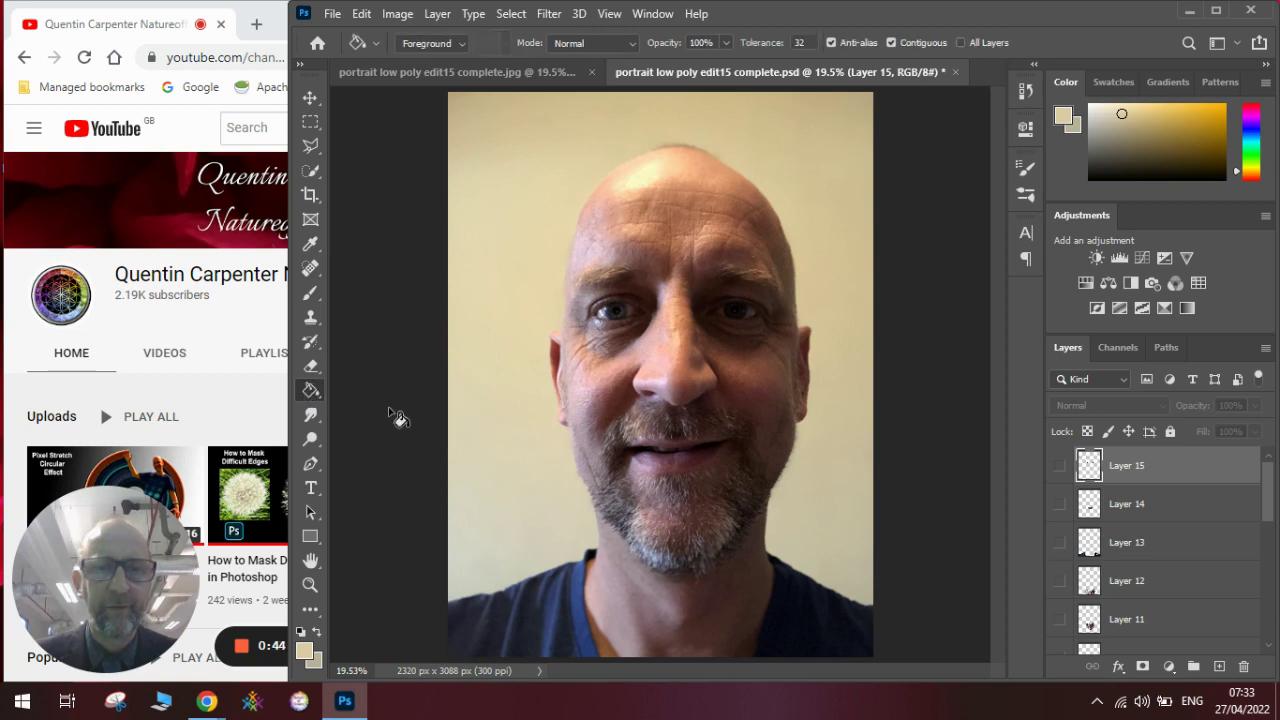
left_click(313, 150)
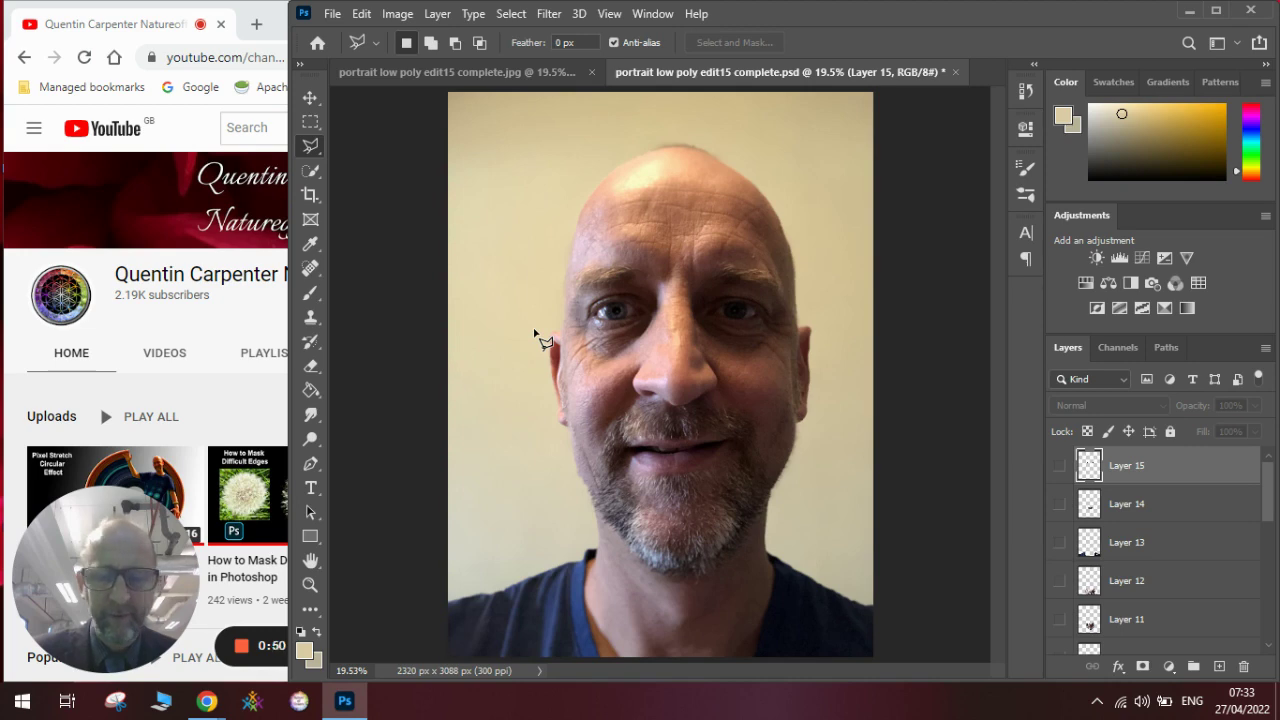
Zoom in on the face and outline a small triangle just under the left eye.
left_click(608, 14)
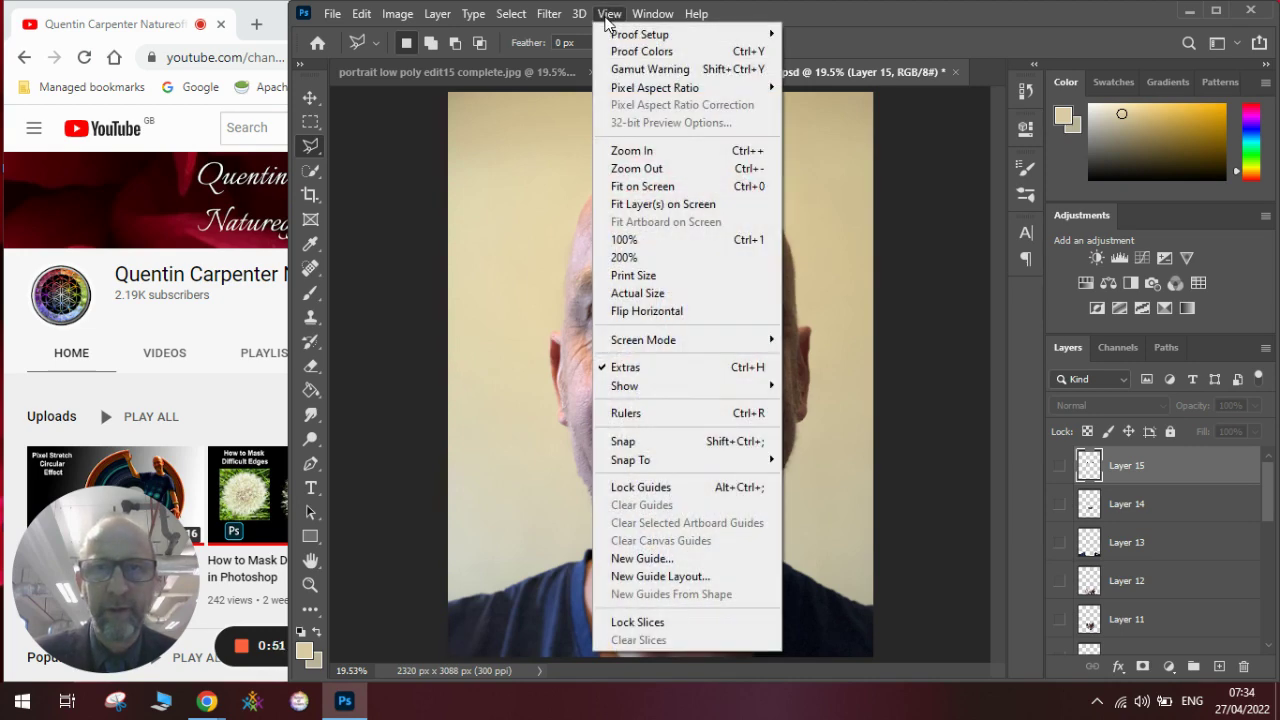
left_click(655, 152)
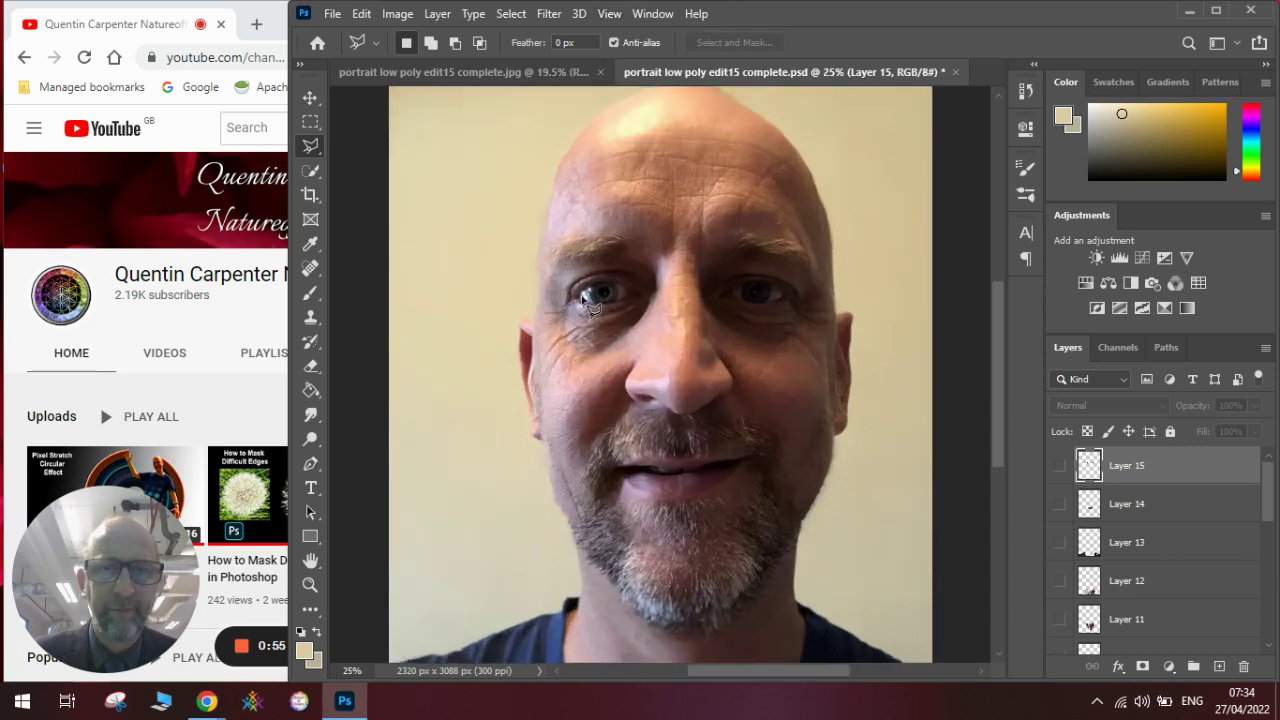
left_click(651, 297)
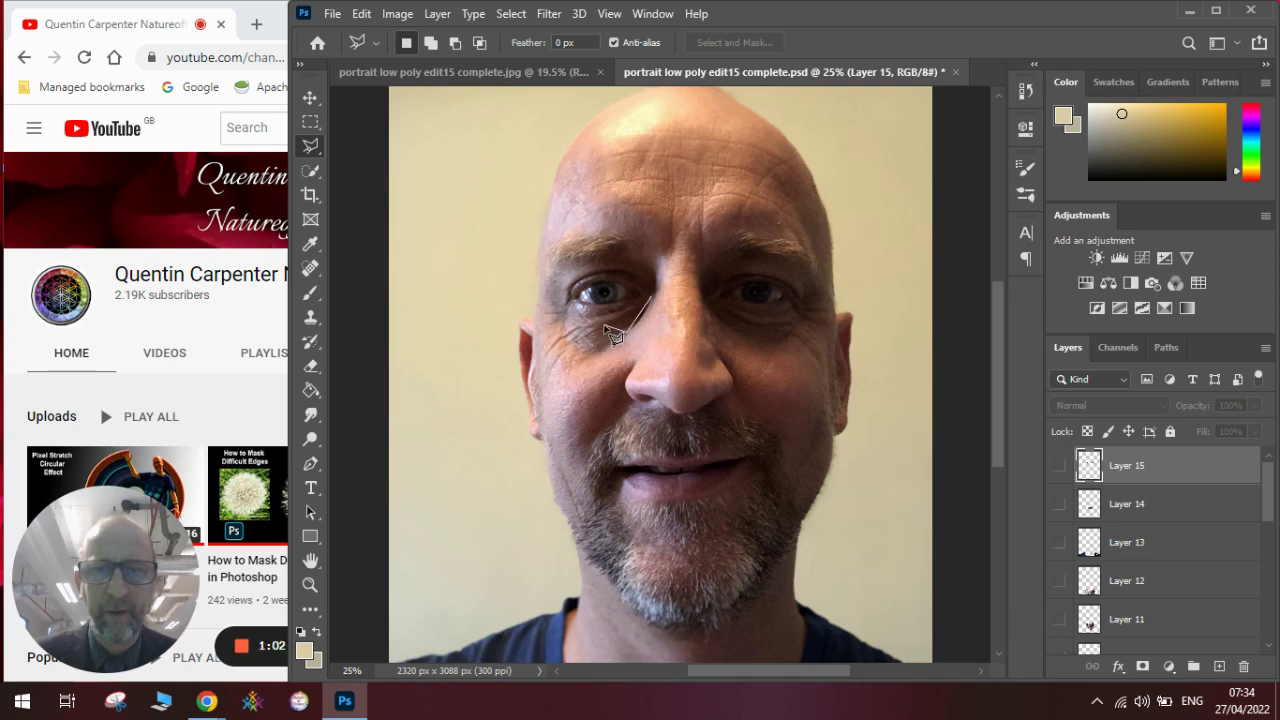
left_click(605, 327)
left_click(632, 331)
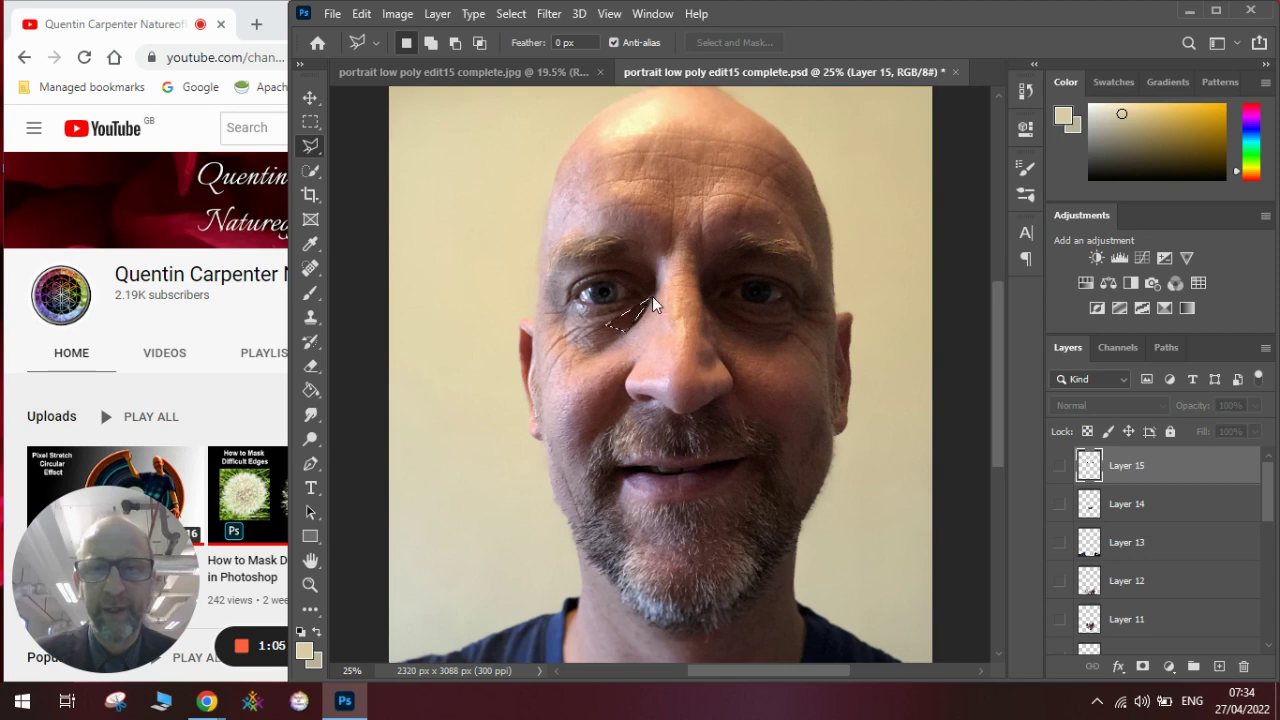
left_click(652, 296)
Sample a dark reddish-brown from under the left eye as the fill colour.
left_click(313, 245)
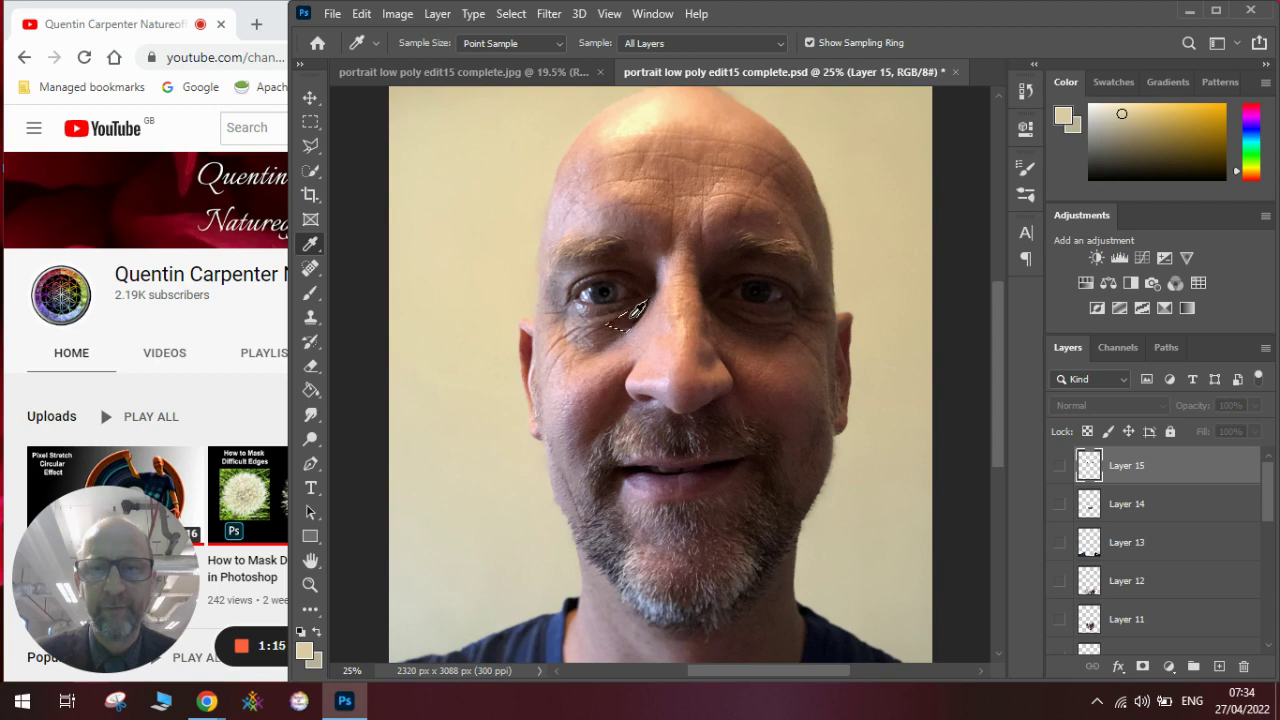
left_click(632, 314)
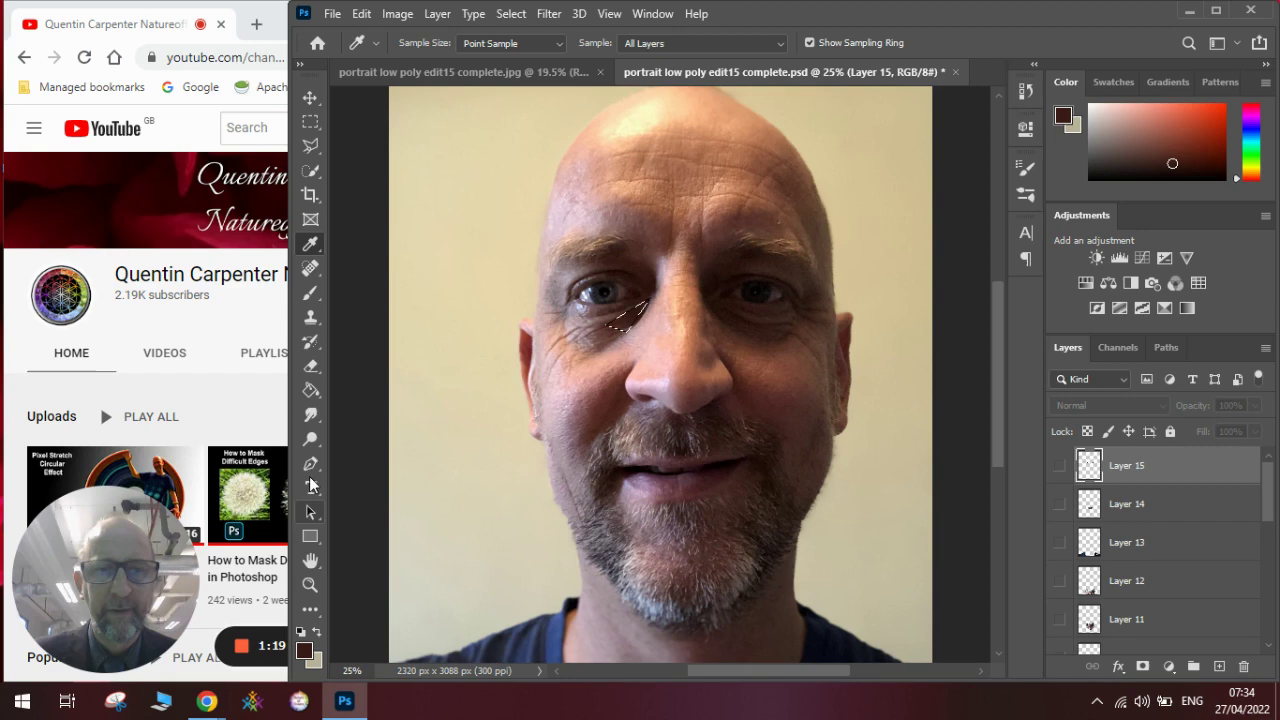
left_click(311, 390)
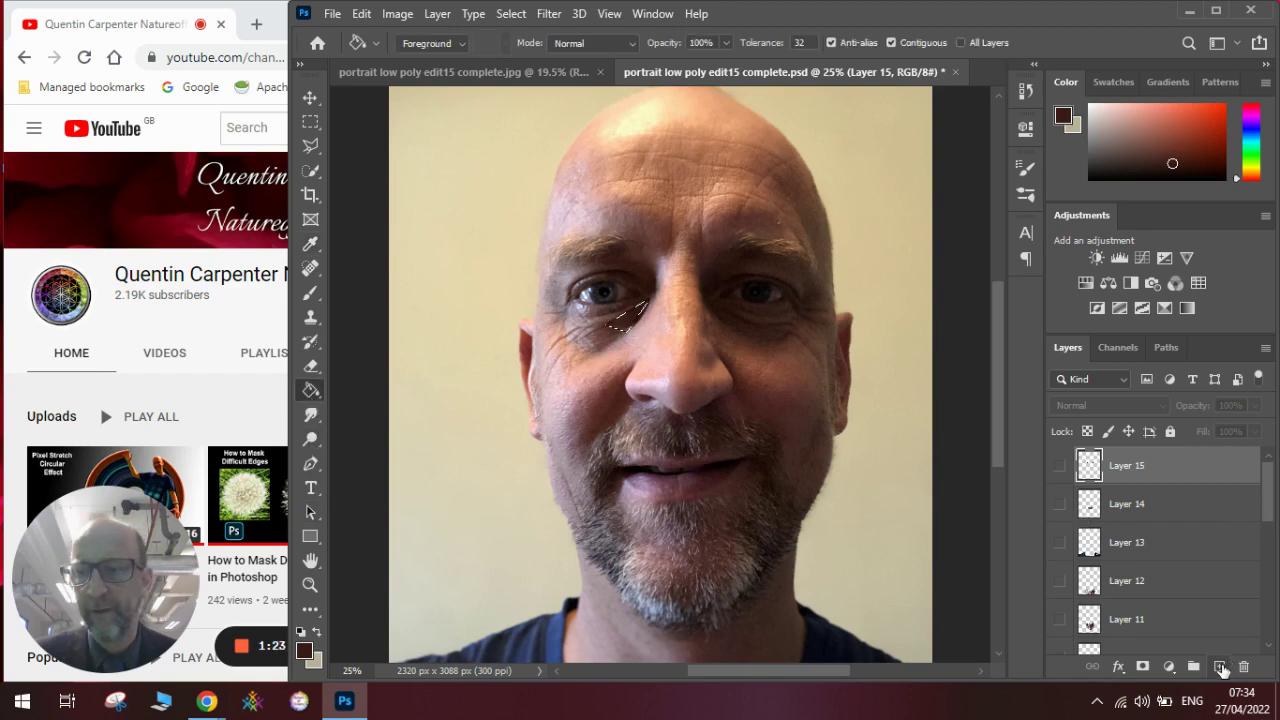
Create Layer 16 and fill the under-eye triangle with the sampled dark brown.
left_click(1219, 666)
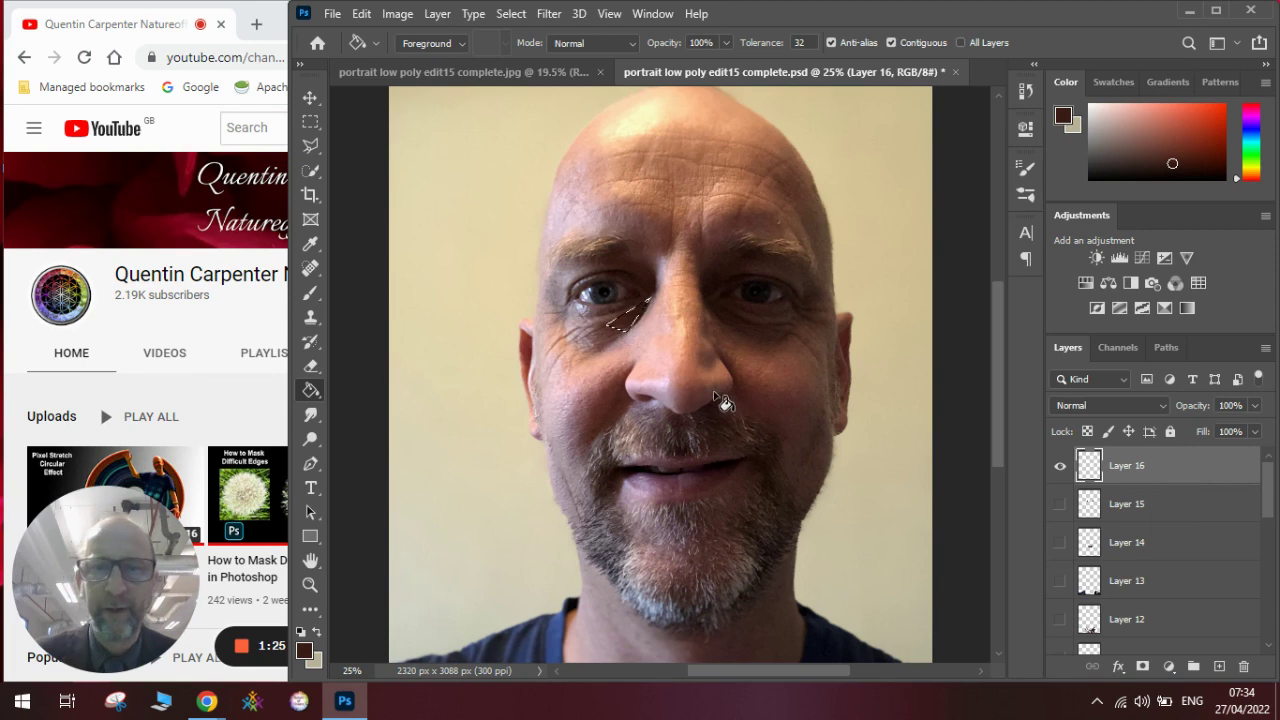
left_click(625, 321)
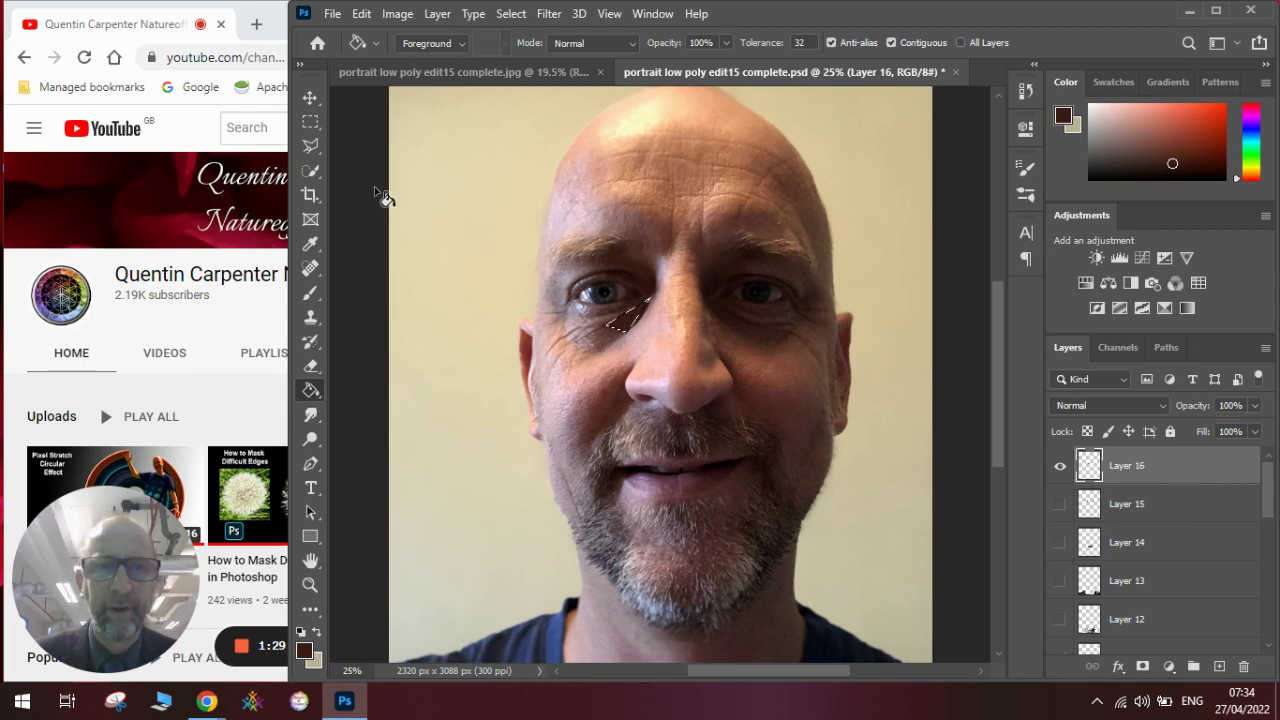
left_click(310, 147)
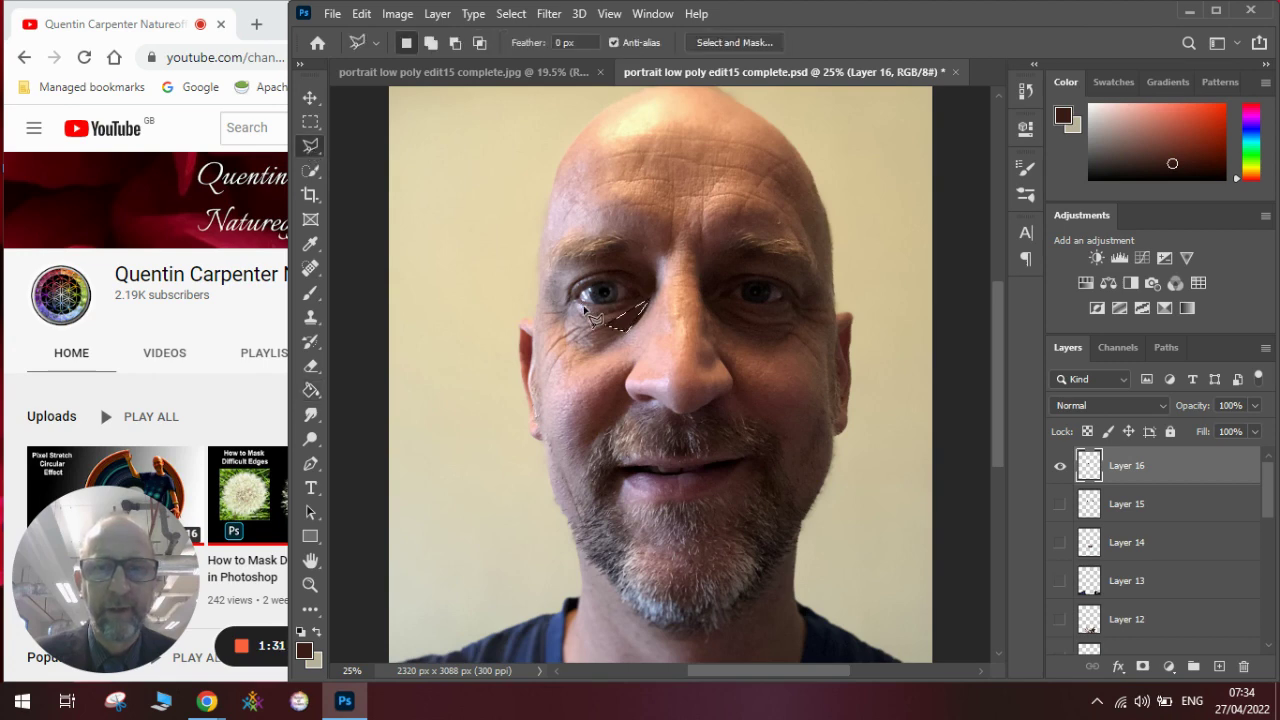
Outline a triangle beside the top of the nose and sample its skin colour.
left_click(656, 292)
left_click(656, 267)
left_click(619, 262)
left_click(655, 295)
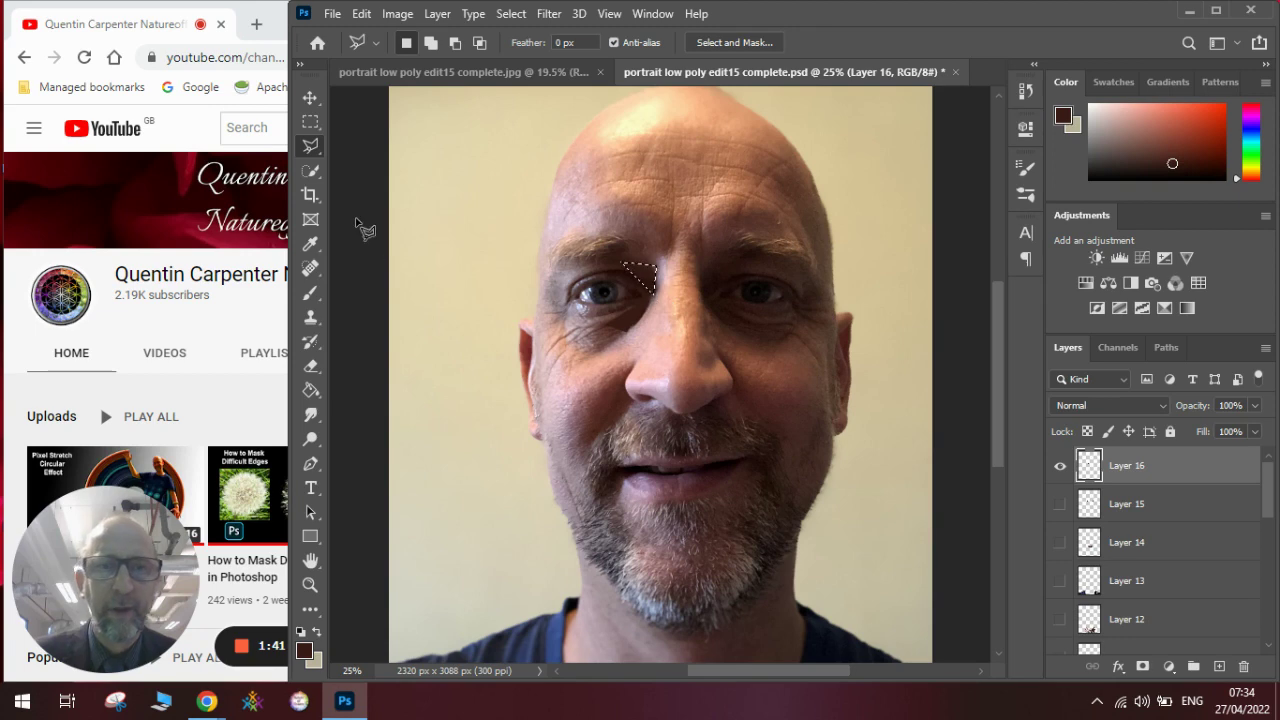
left_click(310, 244)
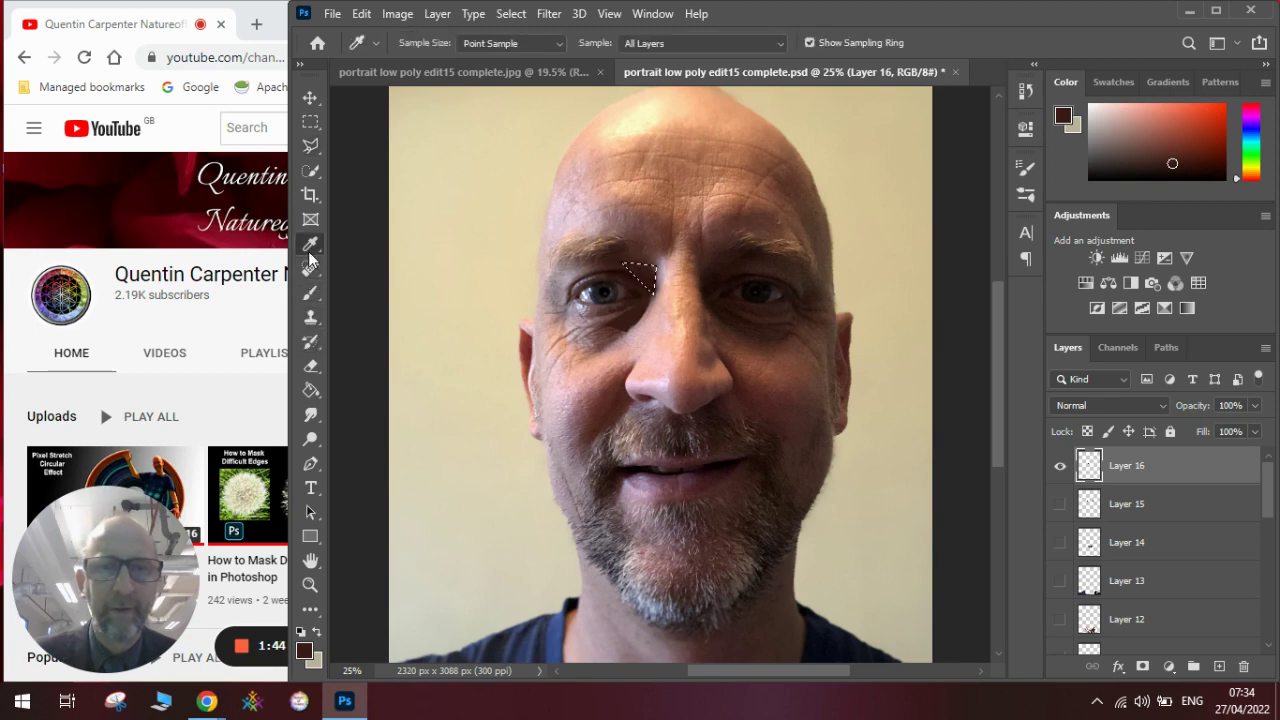
left_click(636, 280)
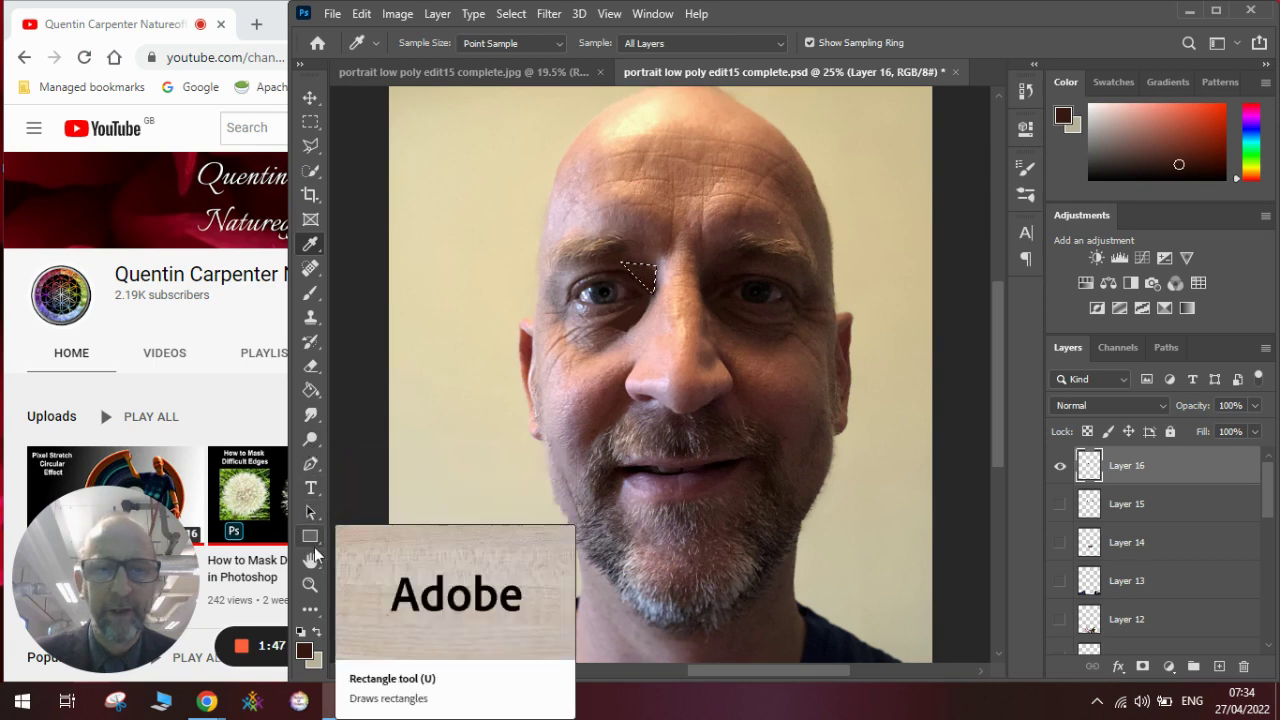
left_click(310, 392)
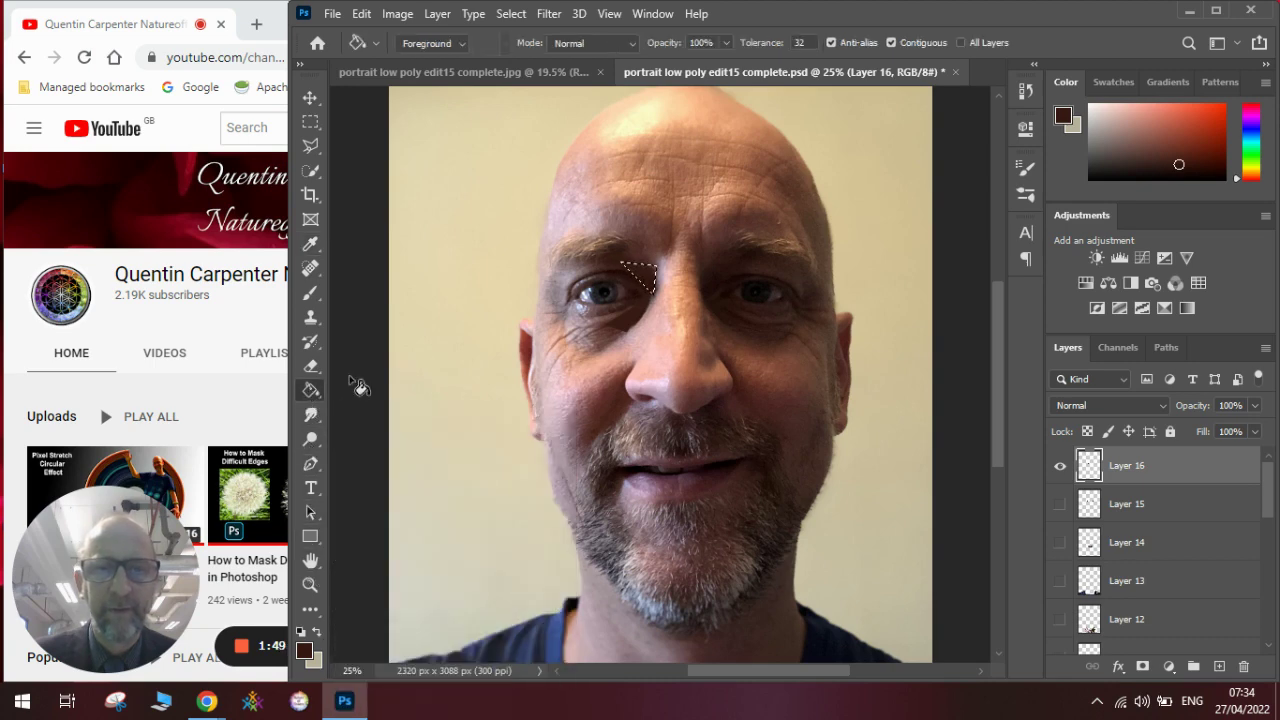
Fill the nose triangle, then outline a new triangle under the left eye.
left_click(645, 283)
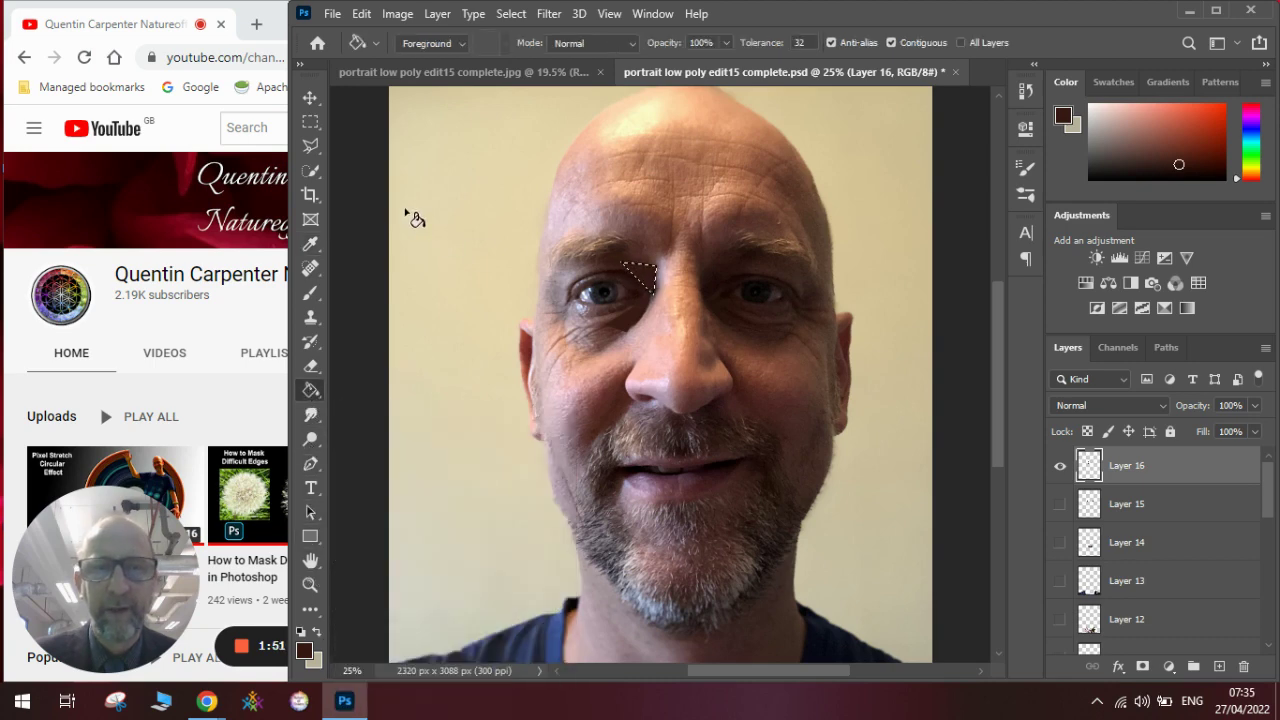
left_click(309, 147)
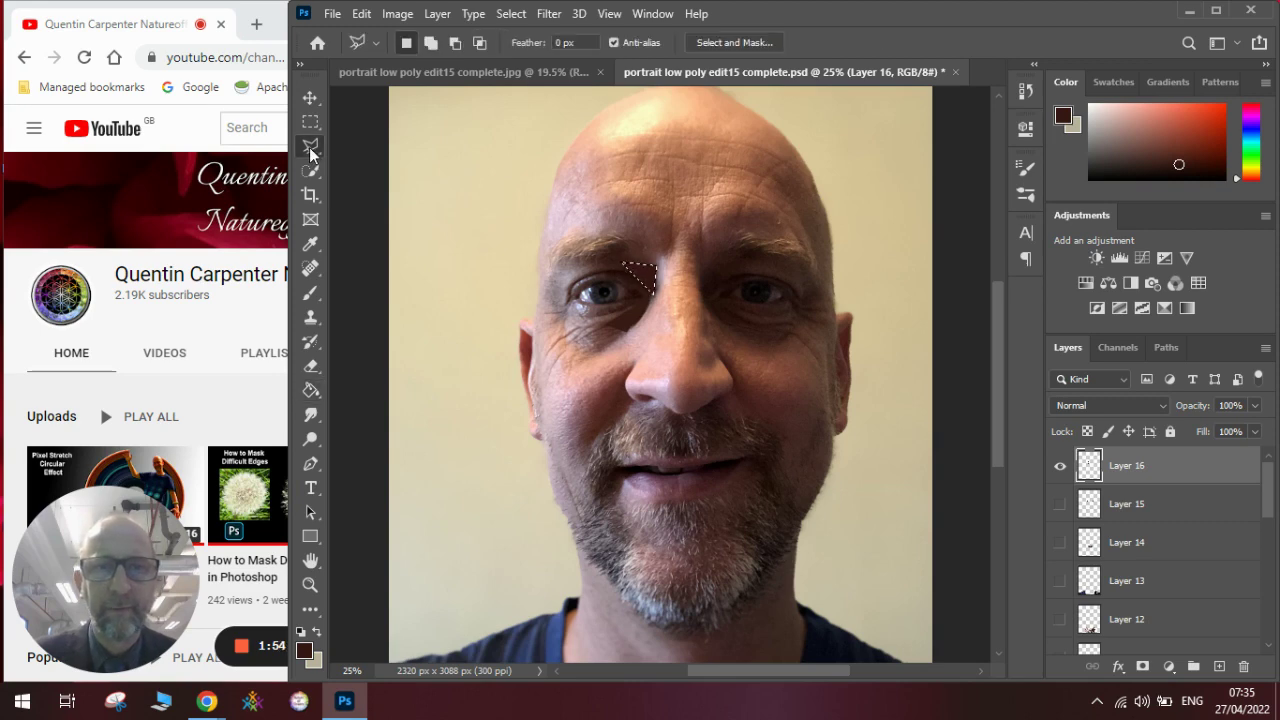
left_click(583, 313)
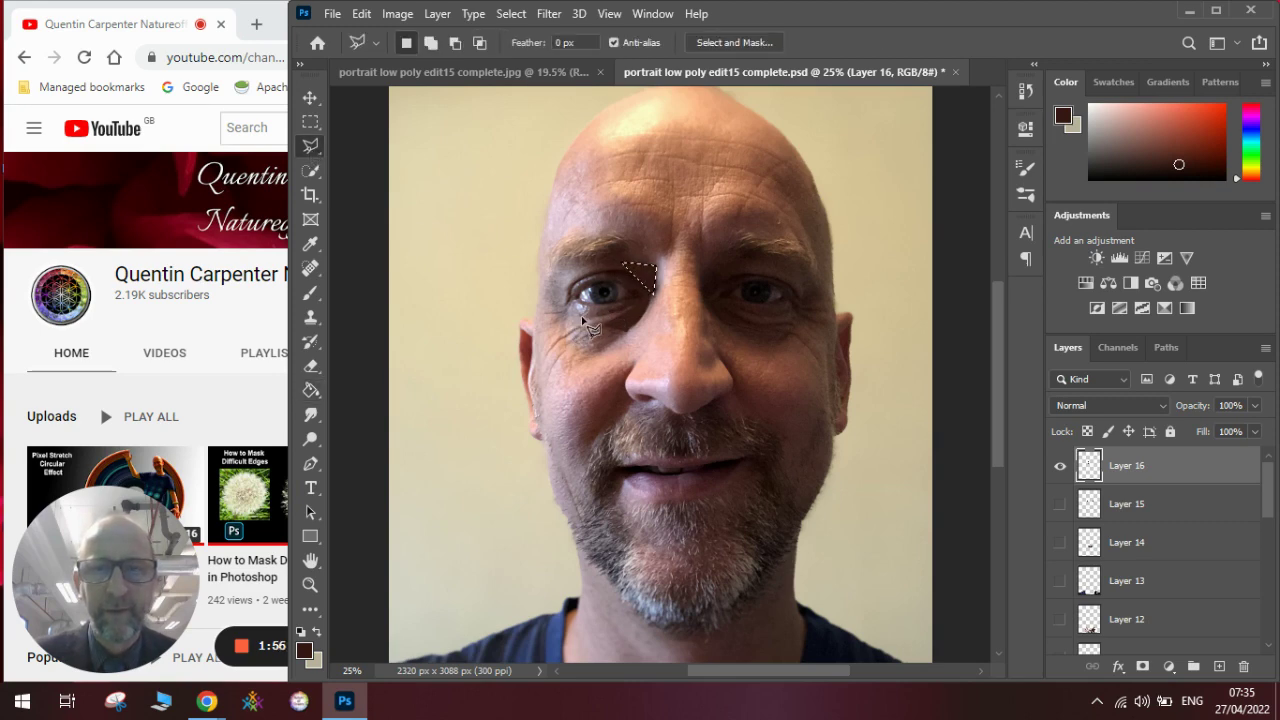
left_click(640, 305)
left_click(587, 333)
left_click(583, 313)
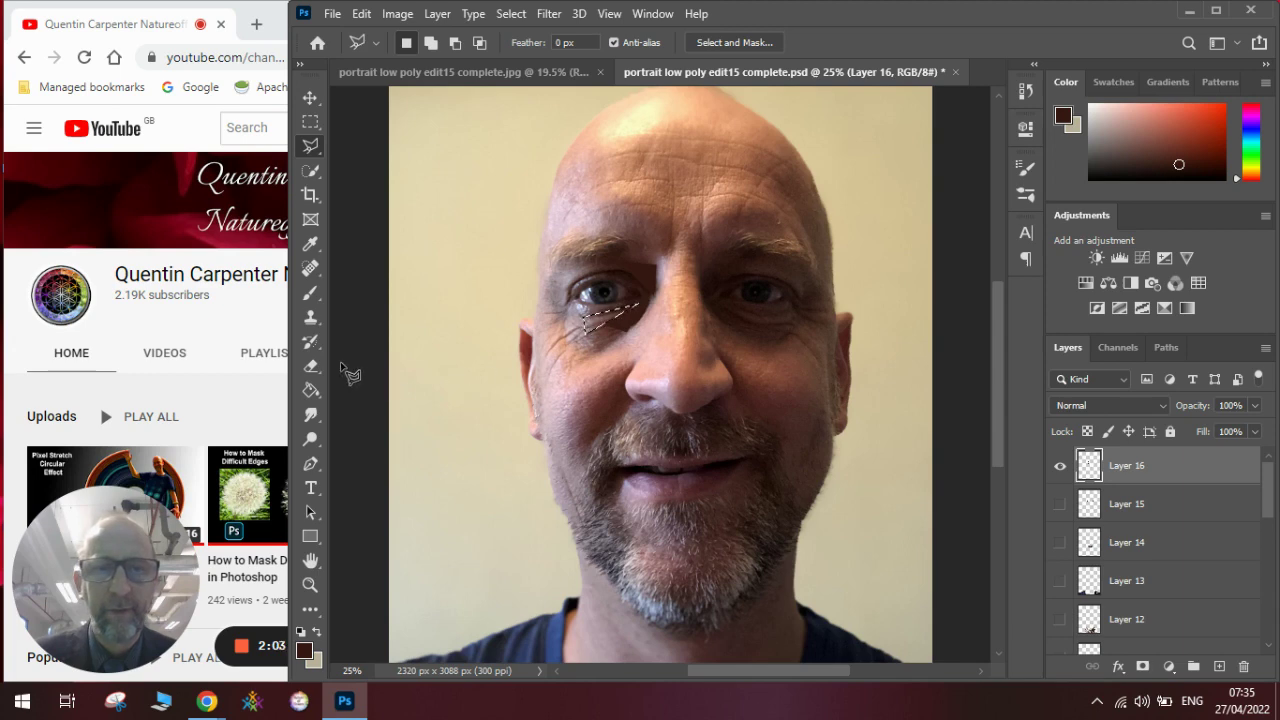
Sample a lighter pinkish-brown skin tone and fill the under-eye triangle with it.
left_click(310, 245)
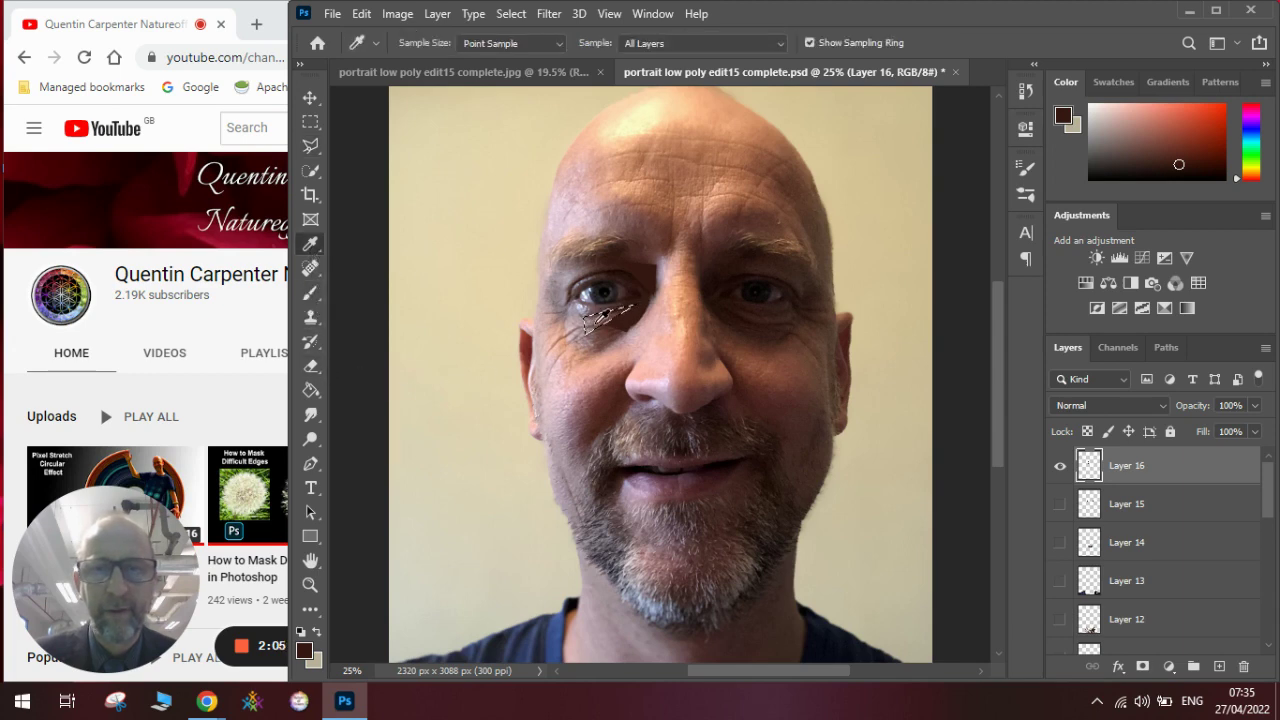
left_click(594, 322)
left_click(310, 390)
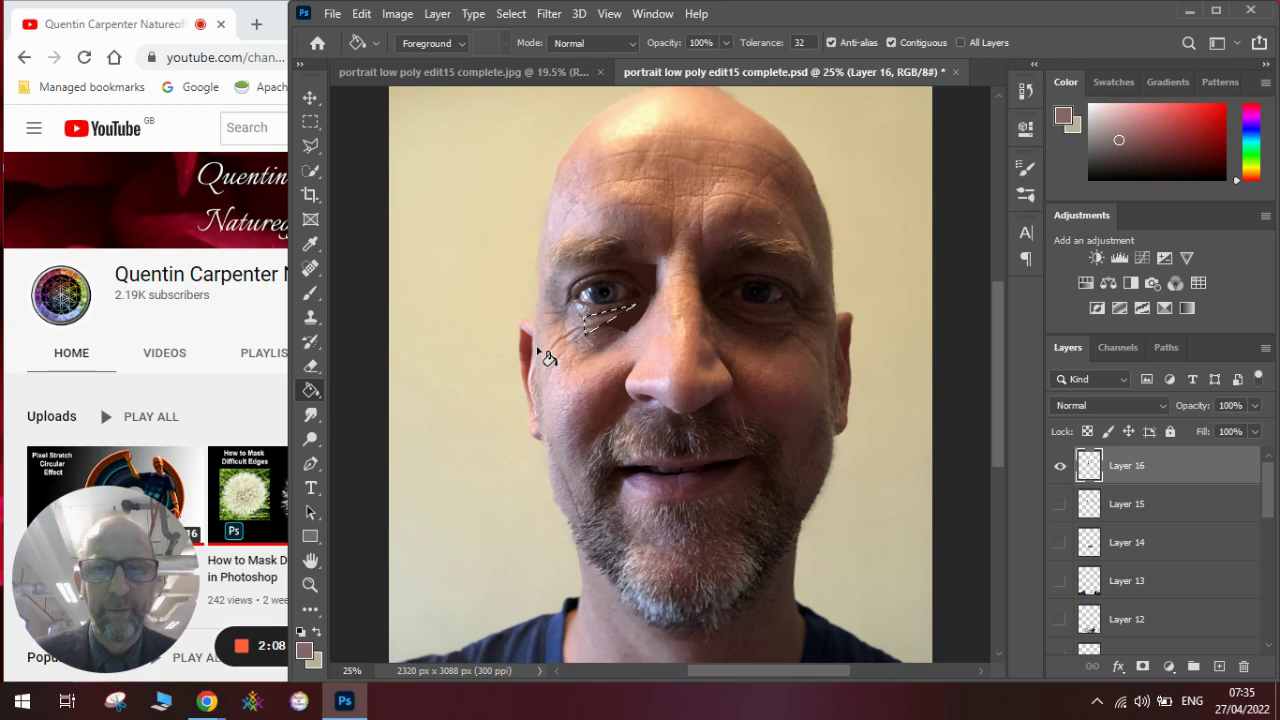
left_click(593, 321)
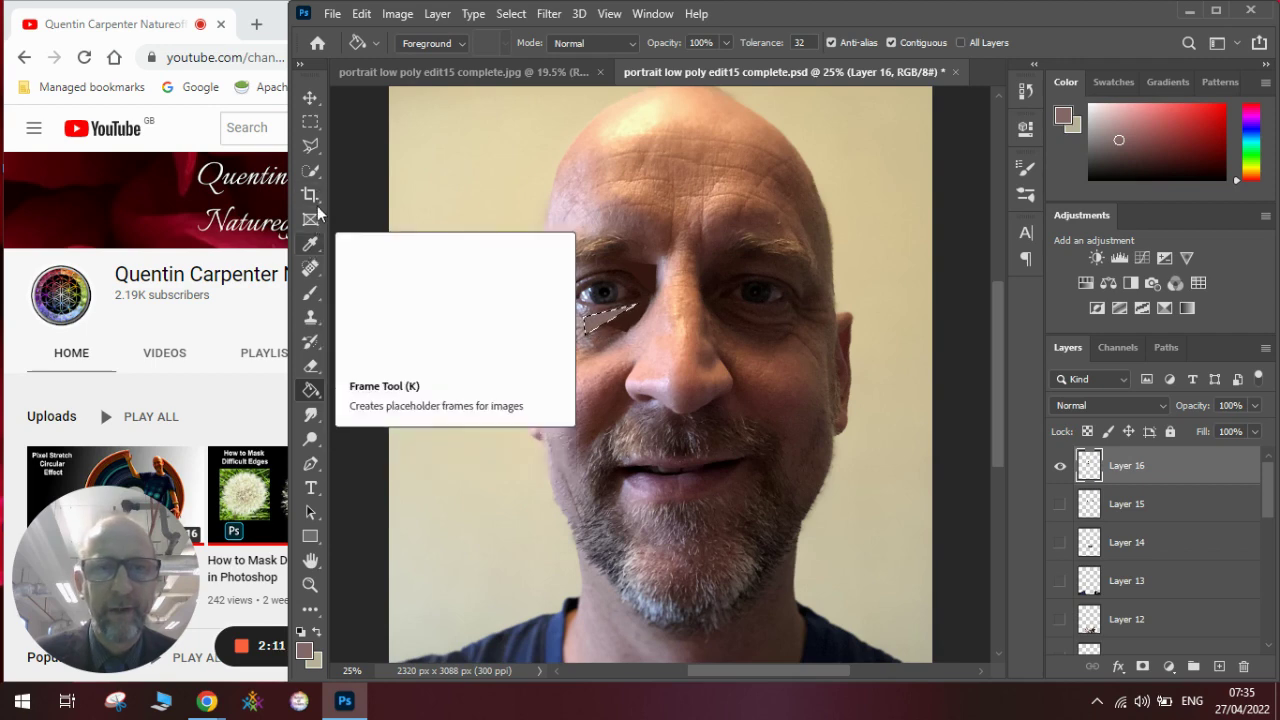
Fill the under-eye triangle grey-brown with Alt+Backspace, then start a narrow triangle by the nose bridge.
left_click(310, 146)
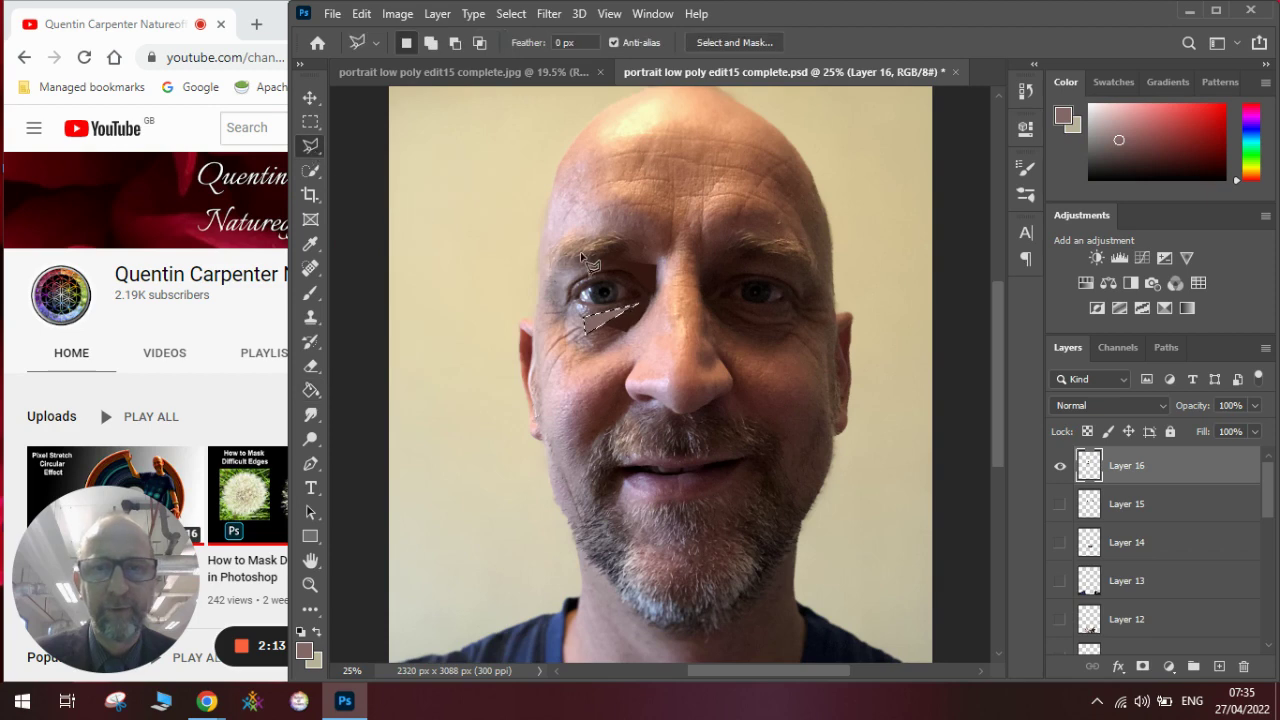
key("alt+BackSpace")
left_click(655, 297)
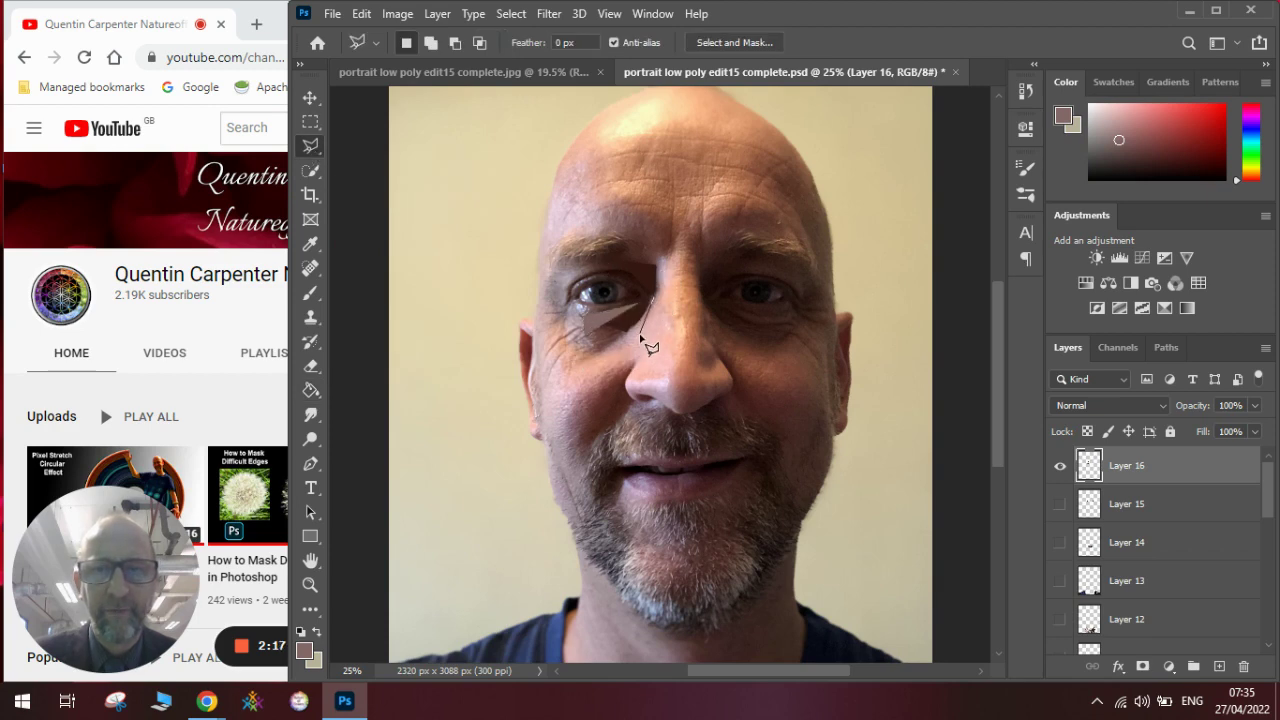
left_click(641, 357)
left_click(581, 362)
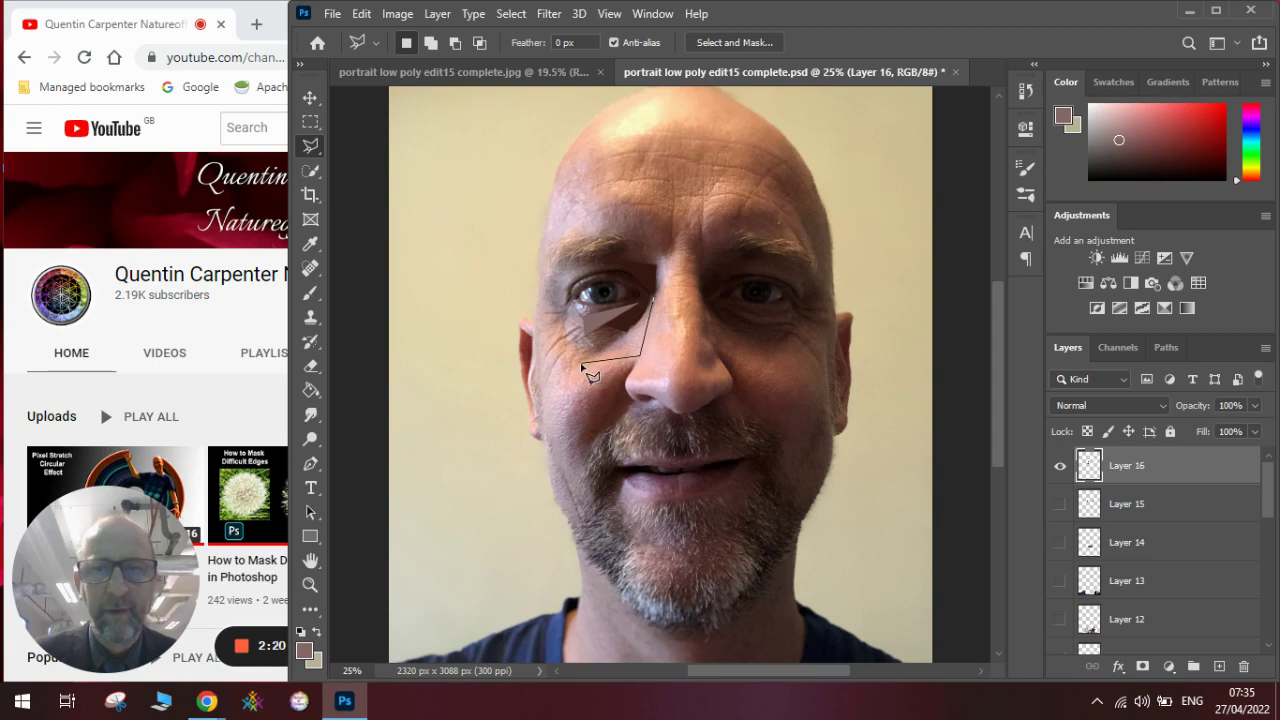
left_click(653, 297)
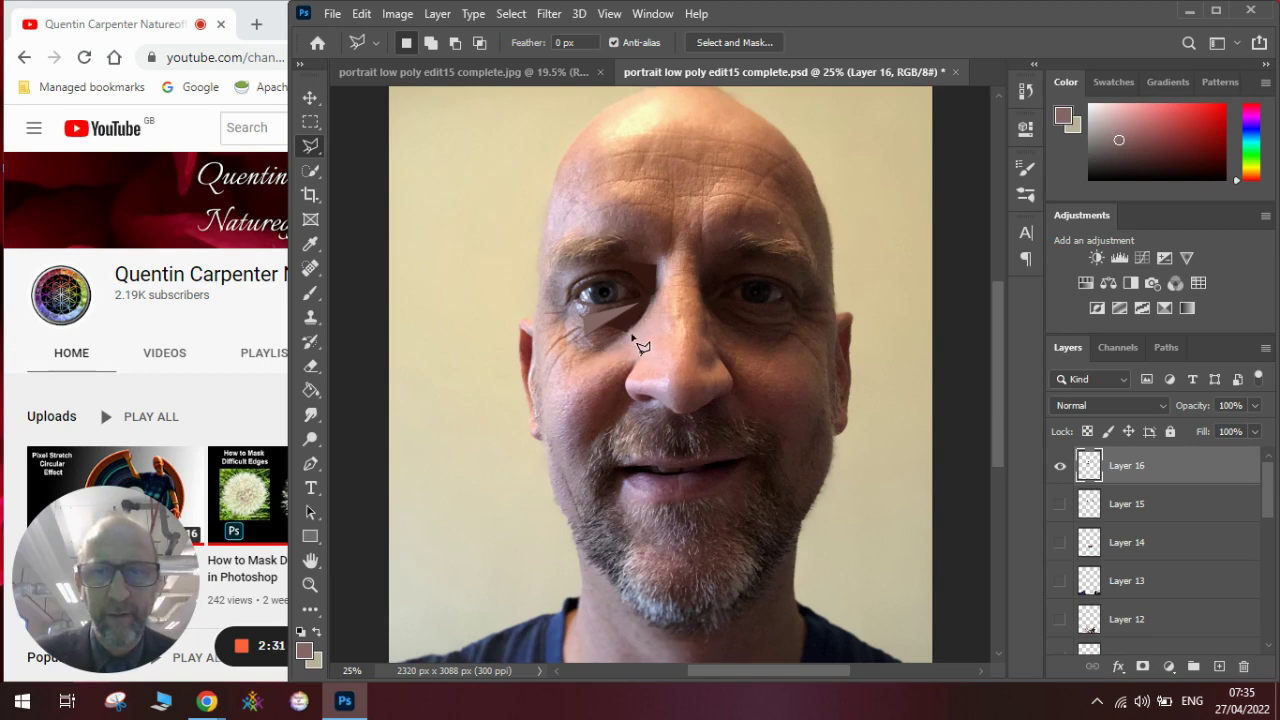
left_click(632, 335)
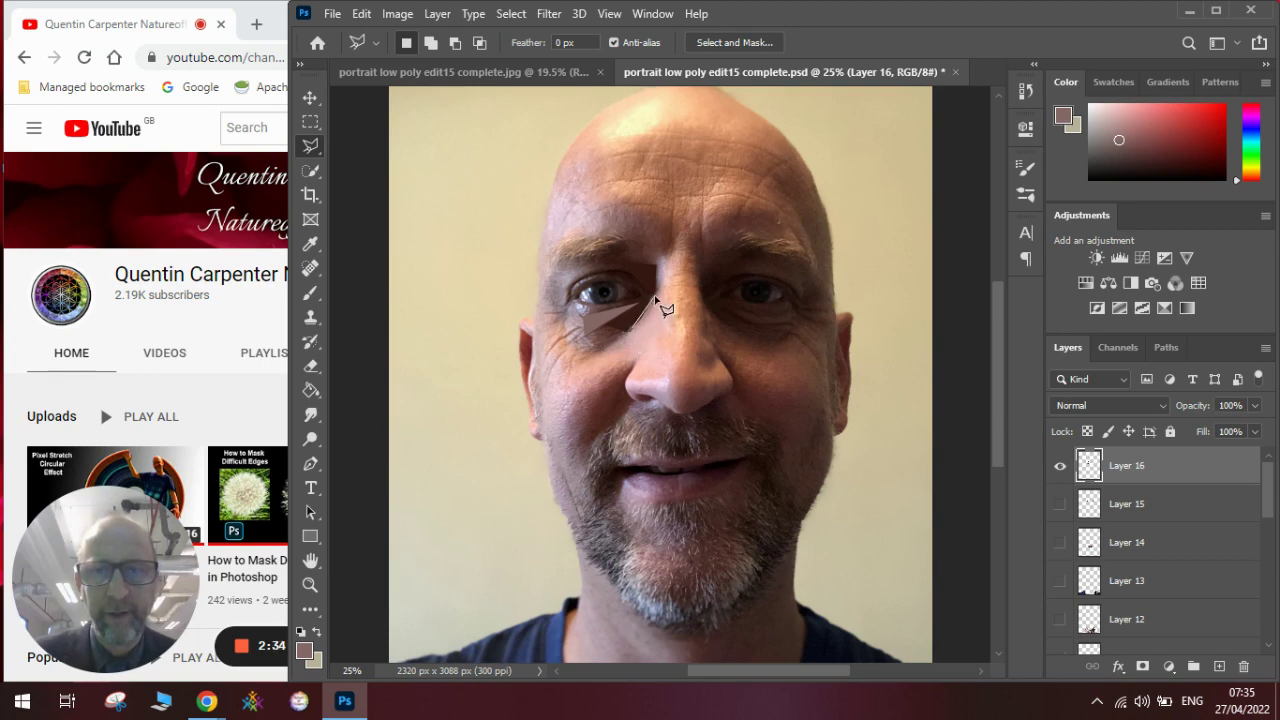
left_click(655, 298)
Close the nose-bridge triangle and fill it with a sampled pink skin tone.
left_click(632, 333)
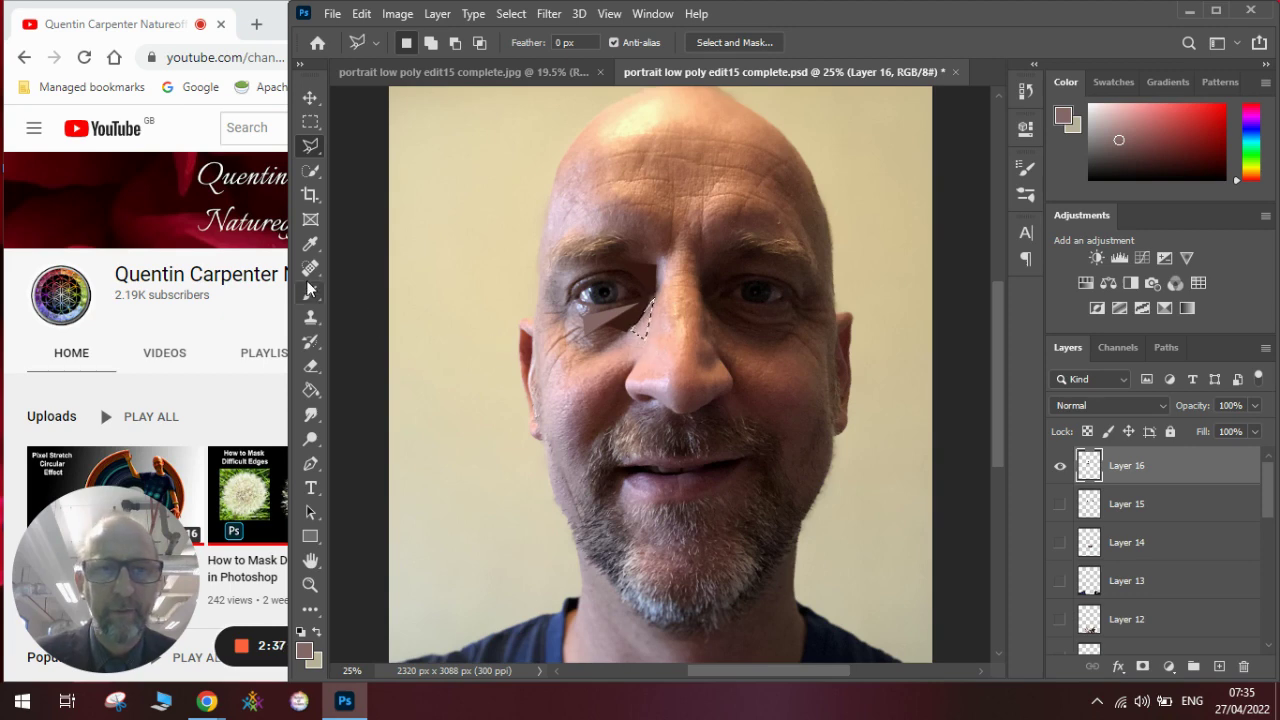
left_click(310, 246)
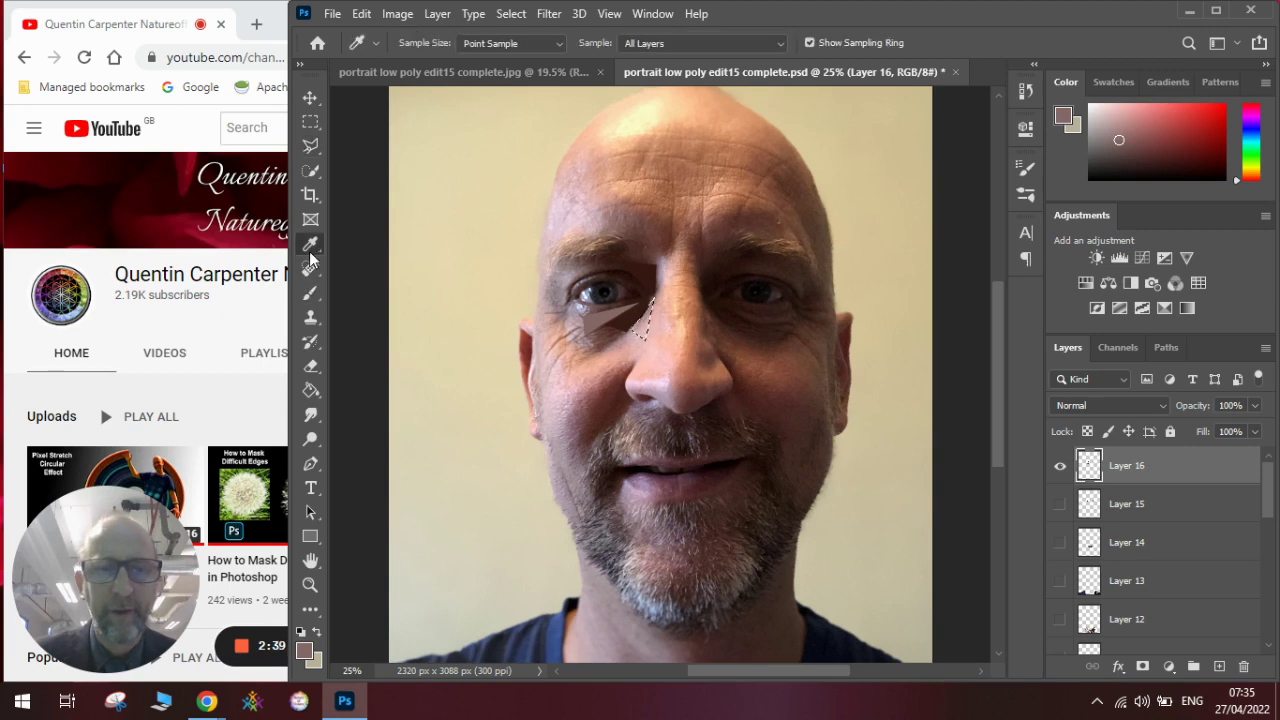
left_click(654, 320)
left_click(310, 390)
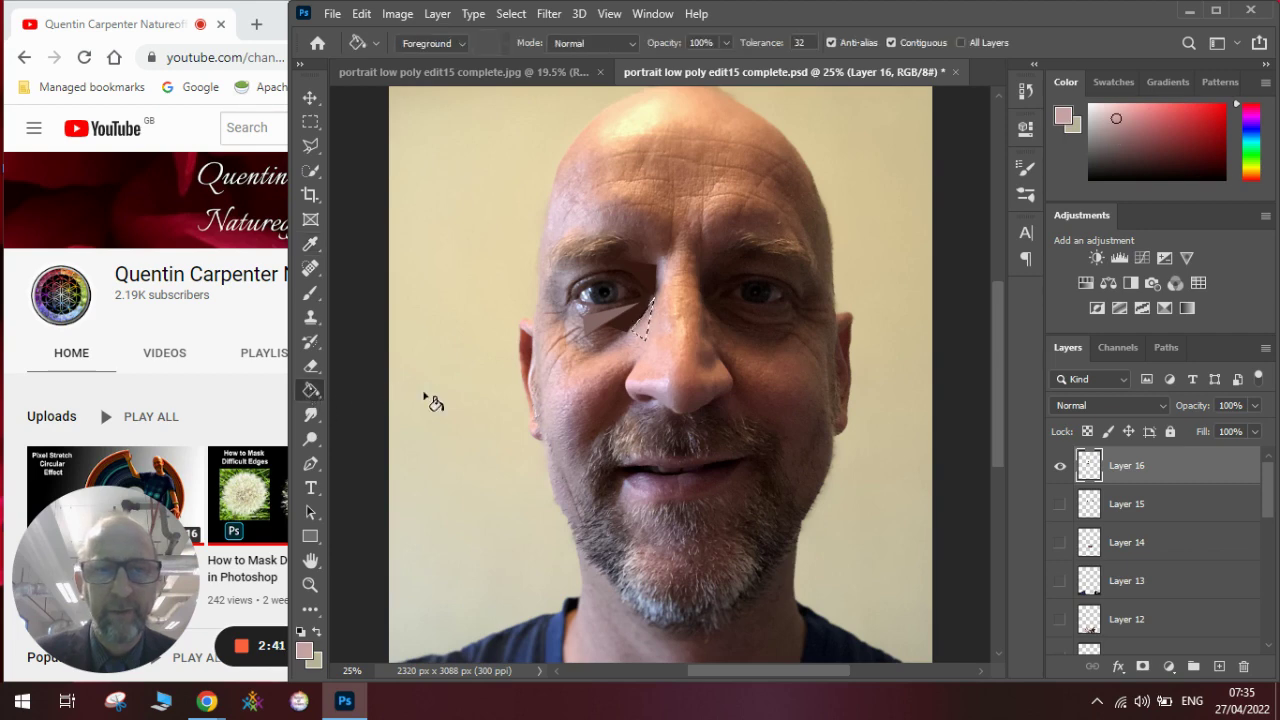
left_click(646, 323)
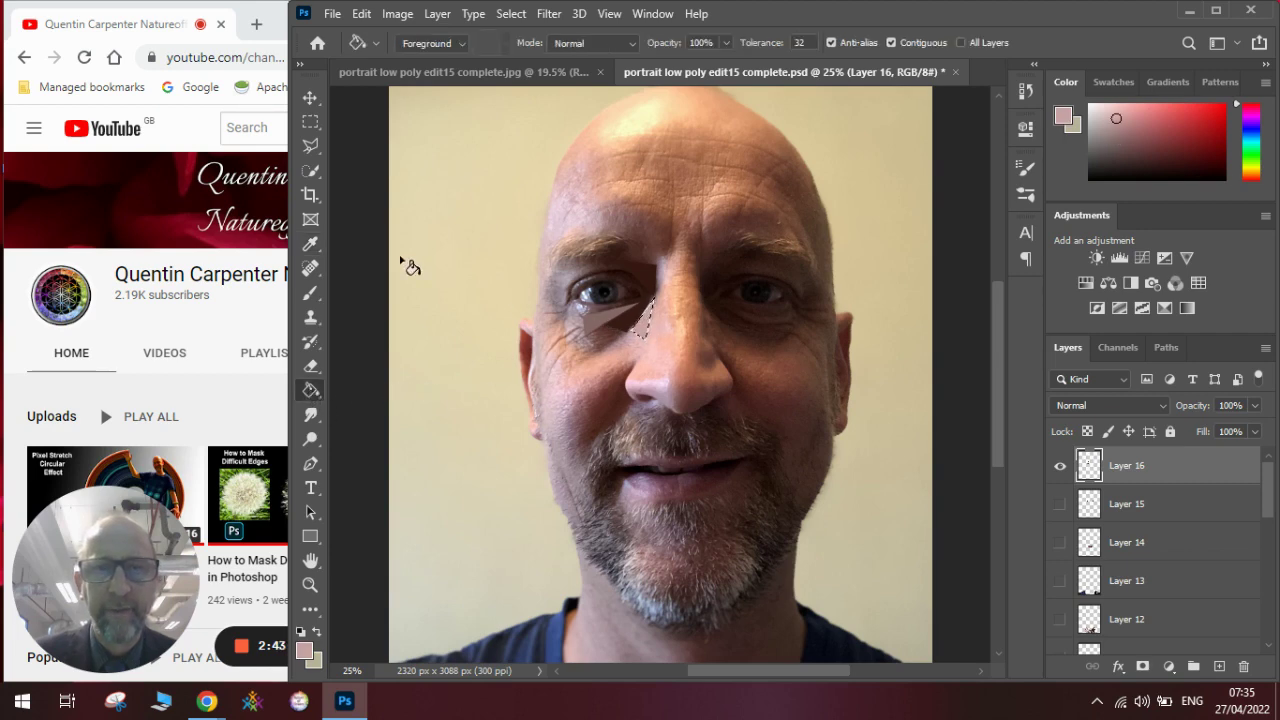
Outline a triangle above the inner eye corner and sample dark brown from the eye.
left_click(310, 146)
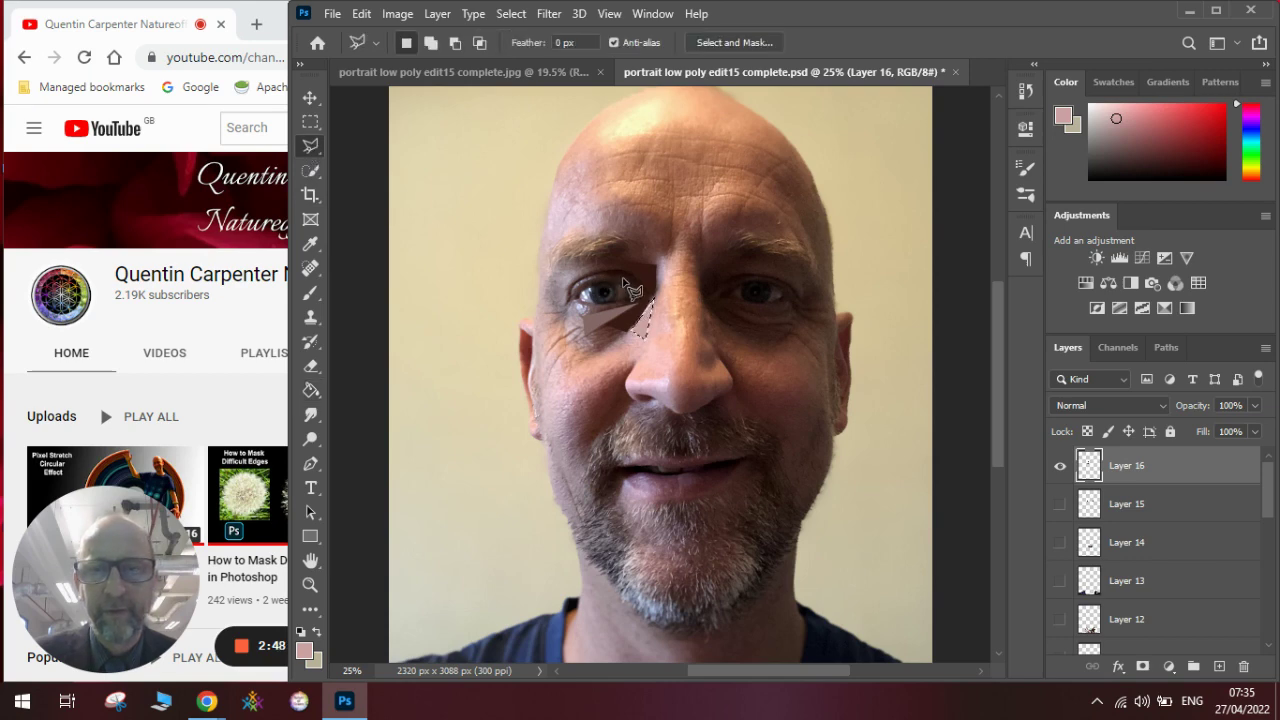
left_click(611, 278)
left_click(653, 298)
left_click(618, 266)
left_click(609, 278)
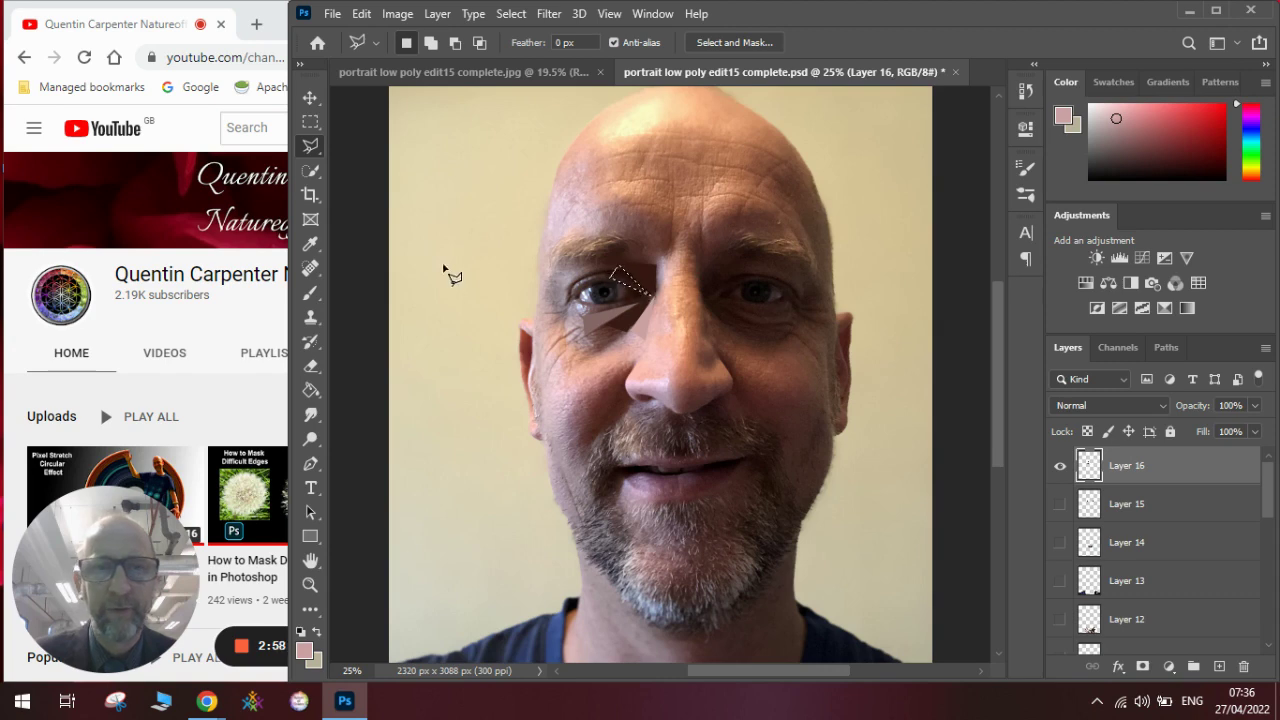
left_click(310, 243)
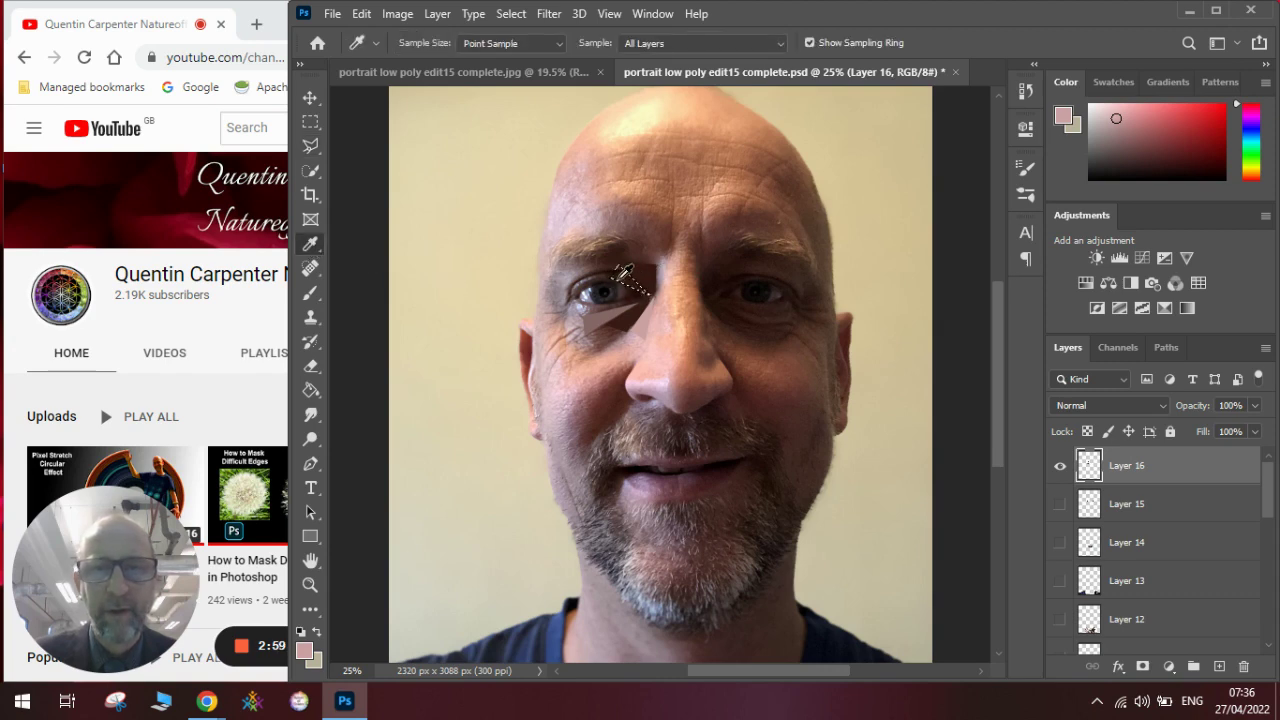
left_click(620, 282)
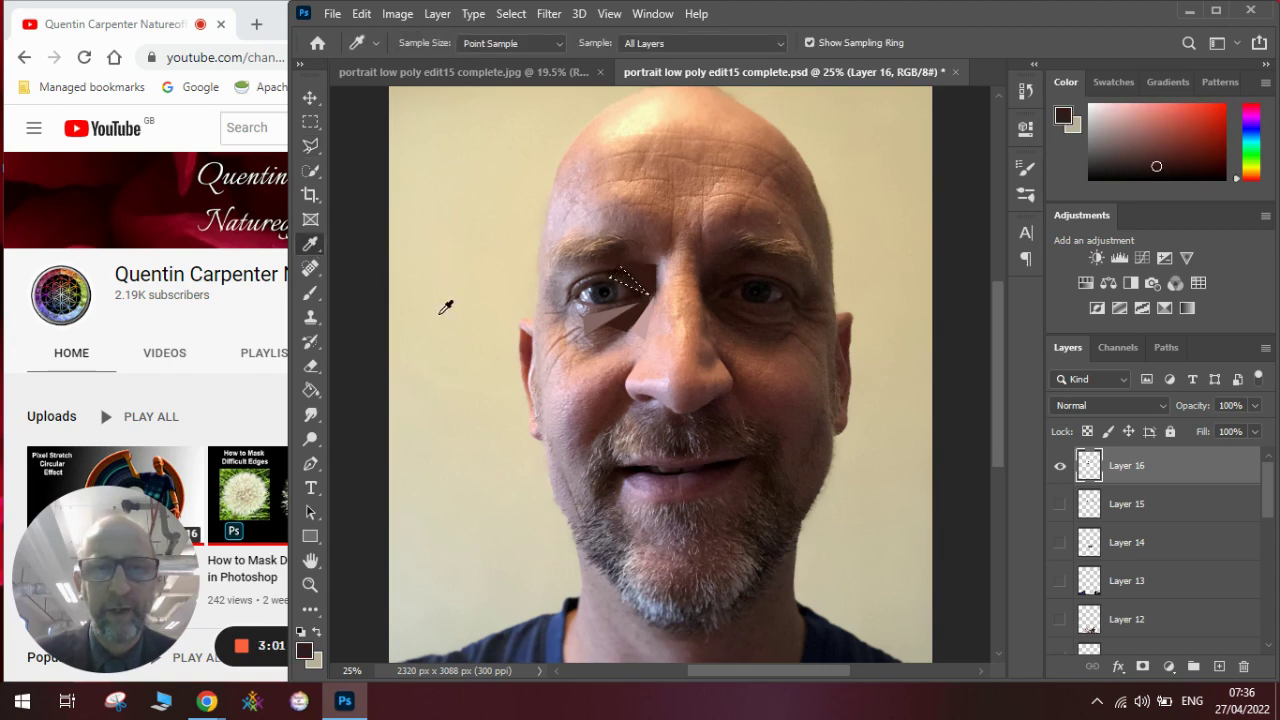
left_click(311, 390)
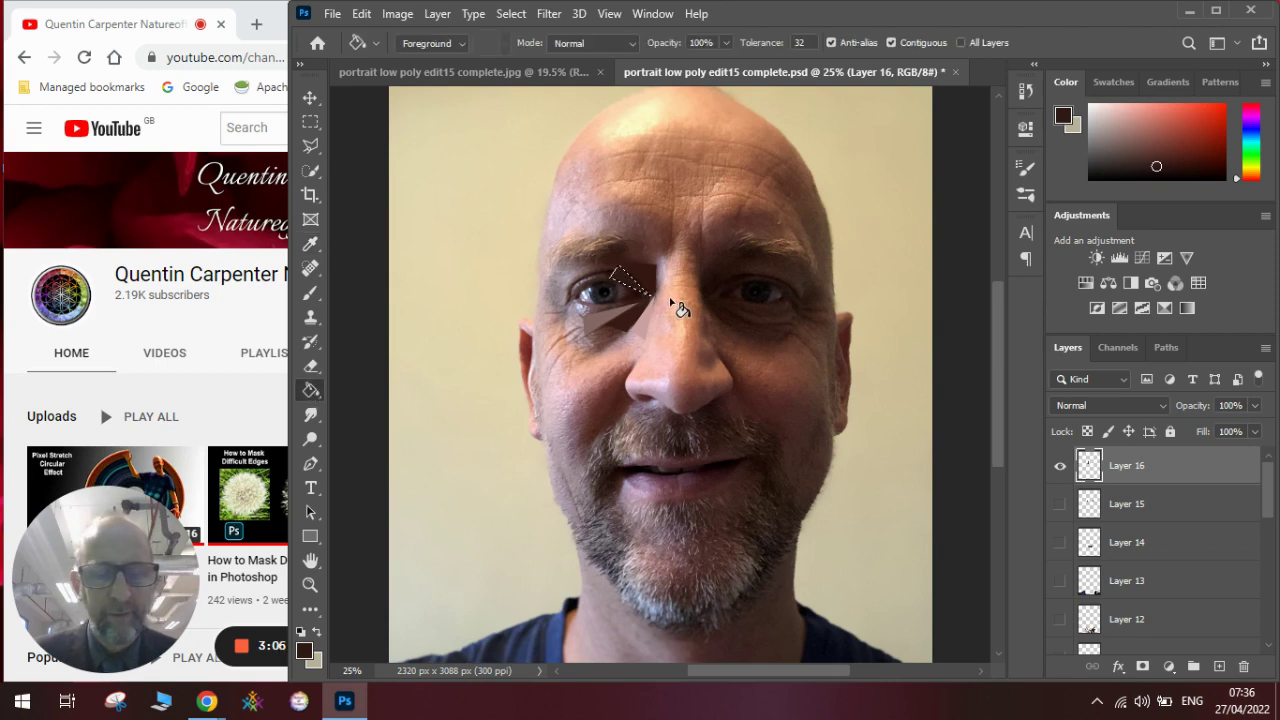
Fill the eye-corner triangle dark brown, deselect, and hide Layer 16.
key("alt+BackSpace")
key("ctrl+d")
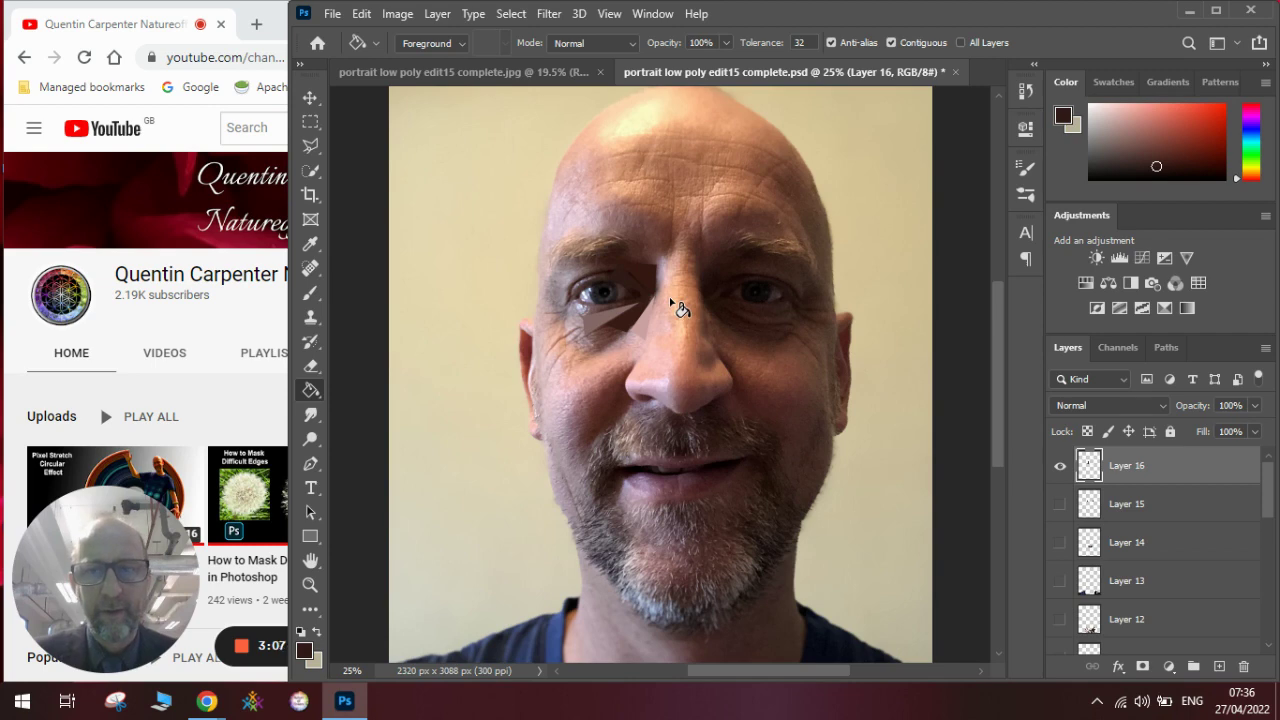
left_click(1060, 466)
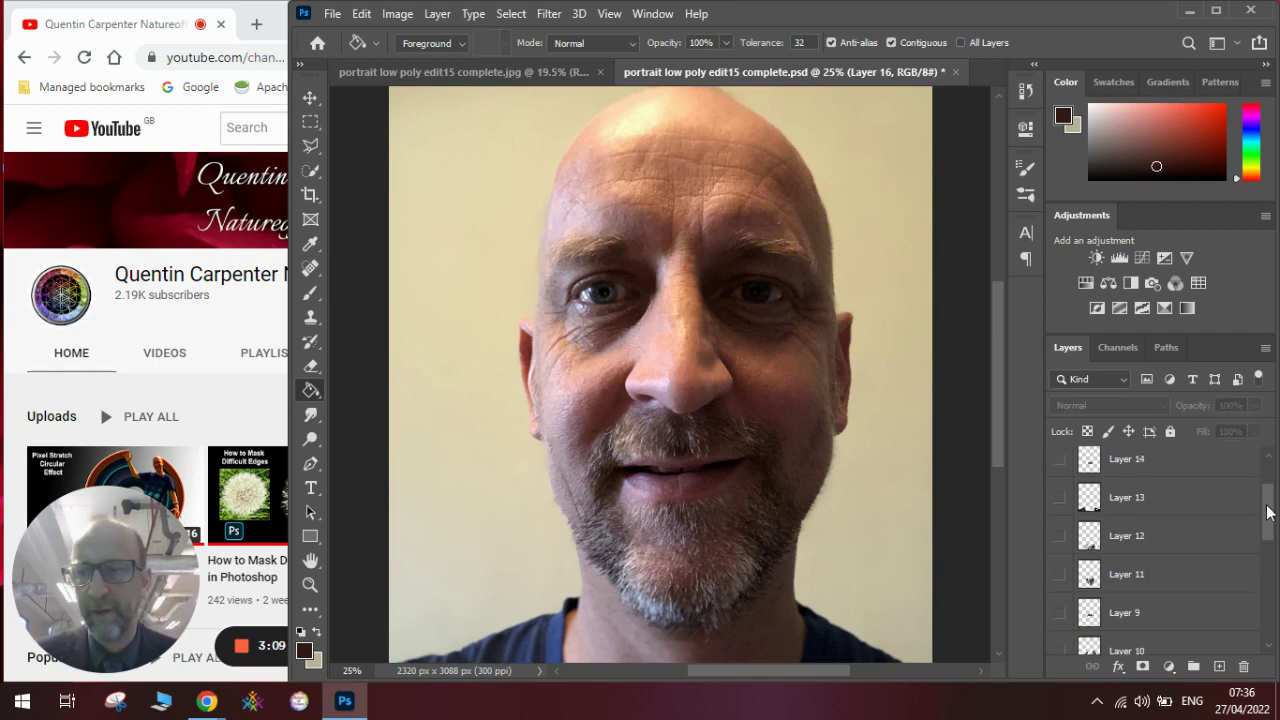
Show Layers 1, 2 and 3 to reveal both eyes' triangles and the low-poly nose.
left_click_drag(1266, 486, 1267, 610)
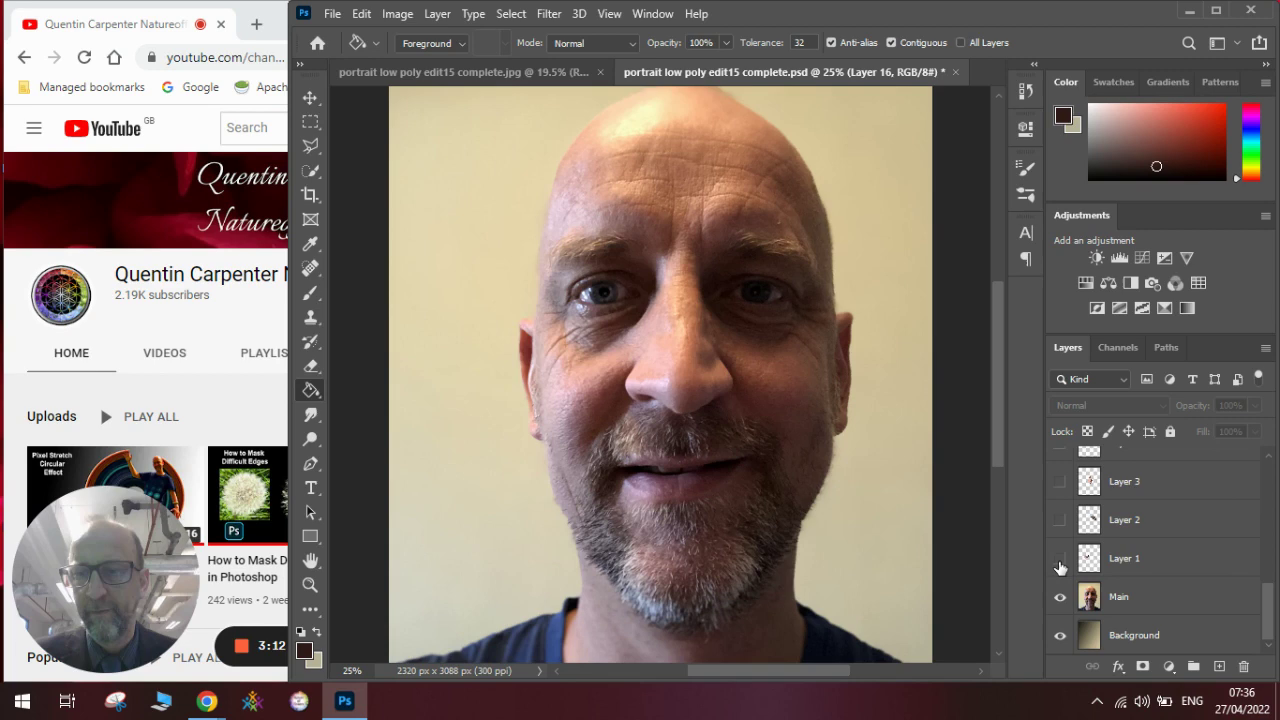
left_click(1060, 558)
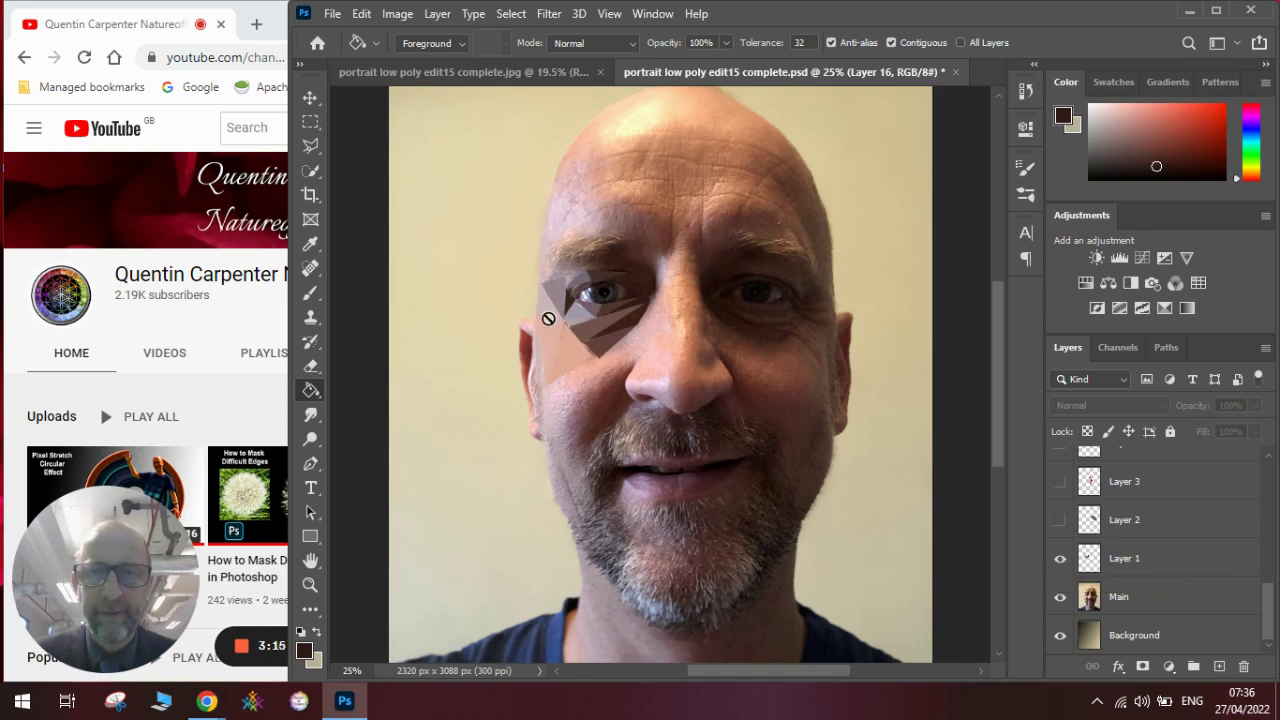
left_click(1060, 520)
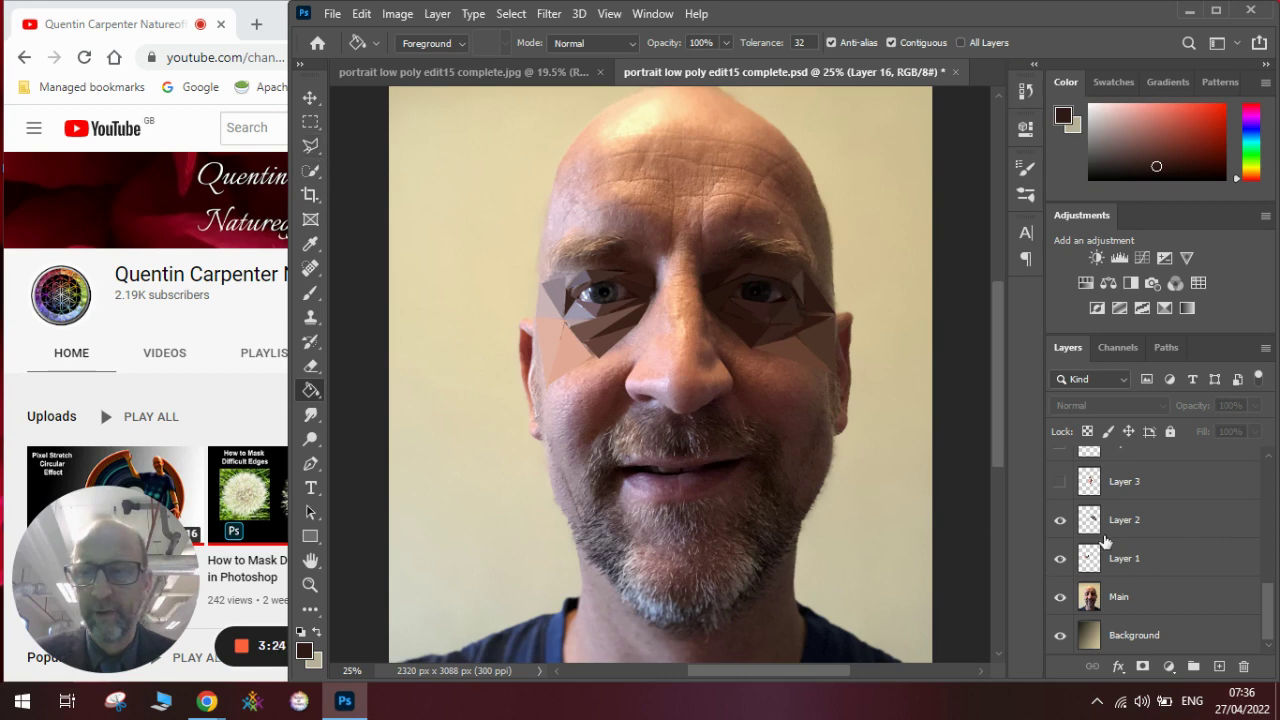
left_click_drag(1268, 612, 1268, 590)
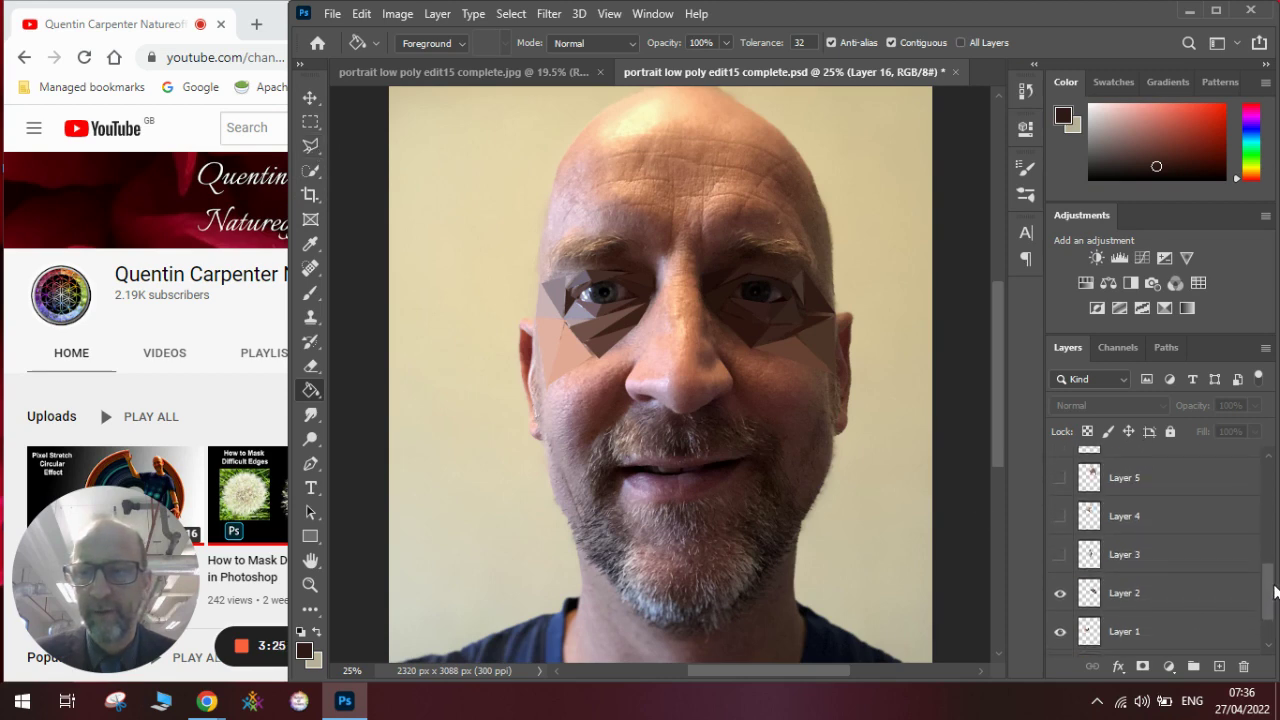
left_click(1060, 555)
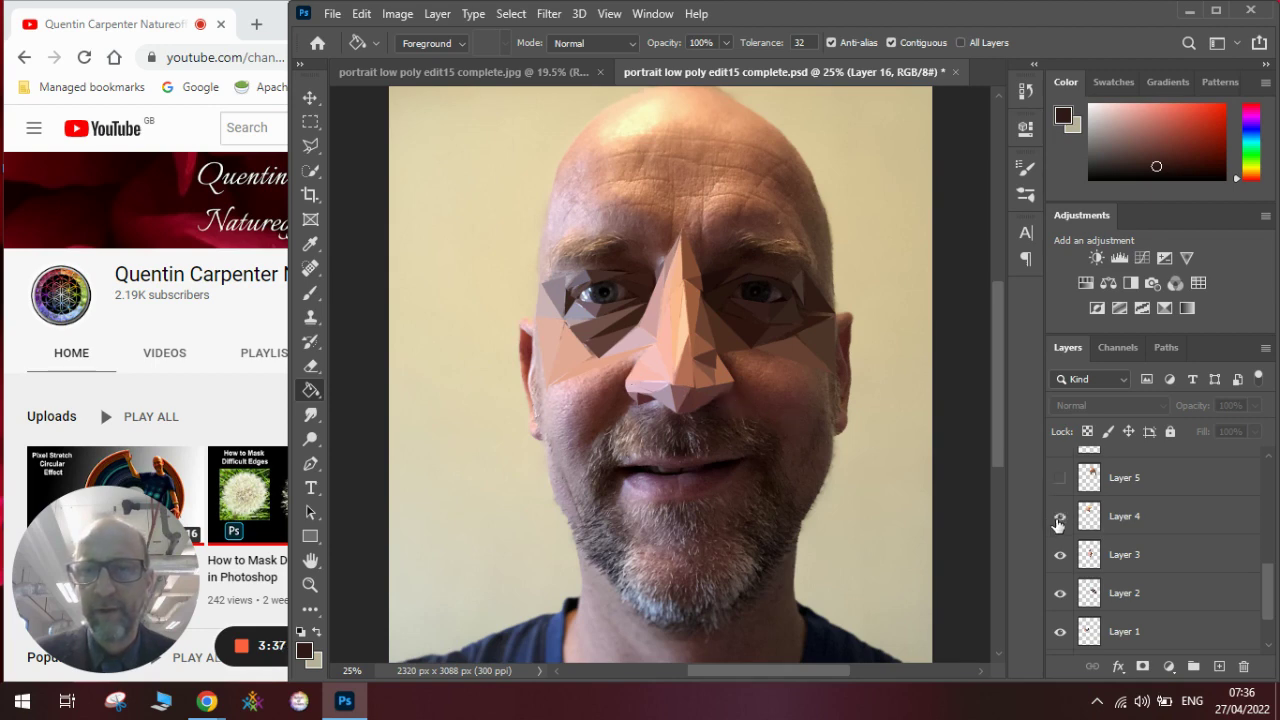
Make Layers 4, 5, 6 and 8 visible for forehead, eyebrow and left-cheek facets.
left_click(1060, 517)
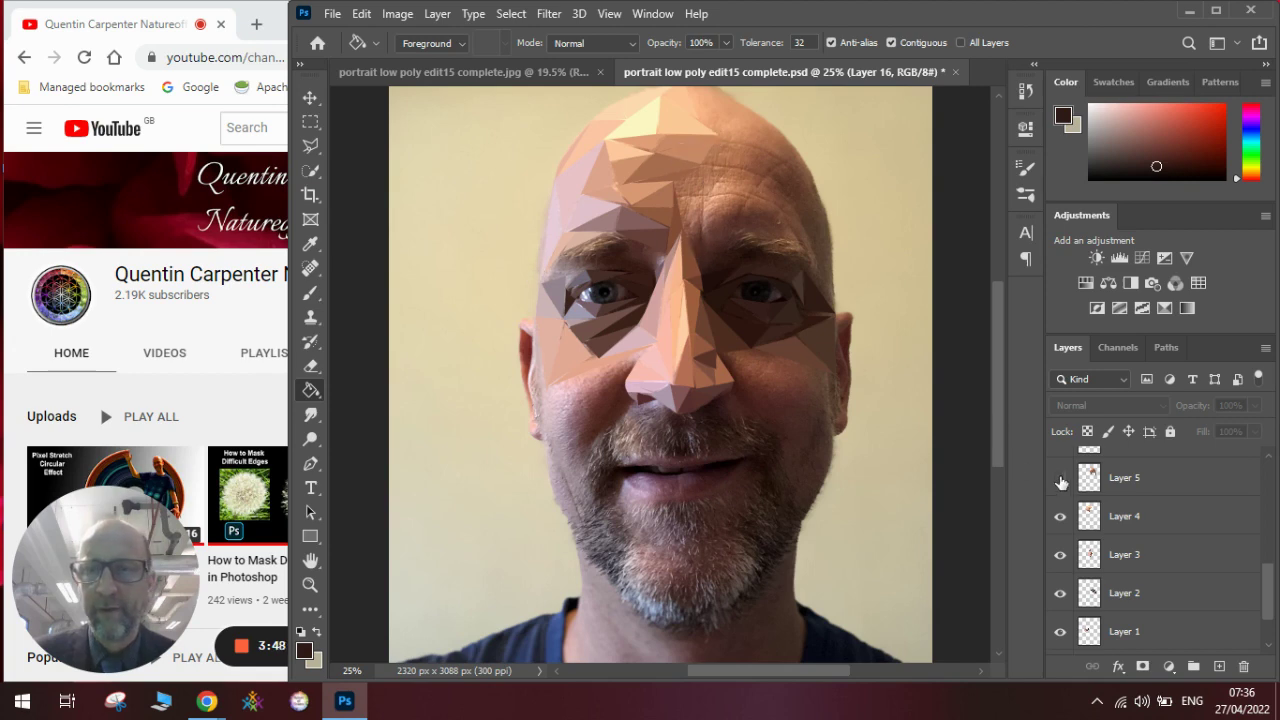
left_click(1060, 479)
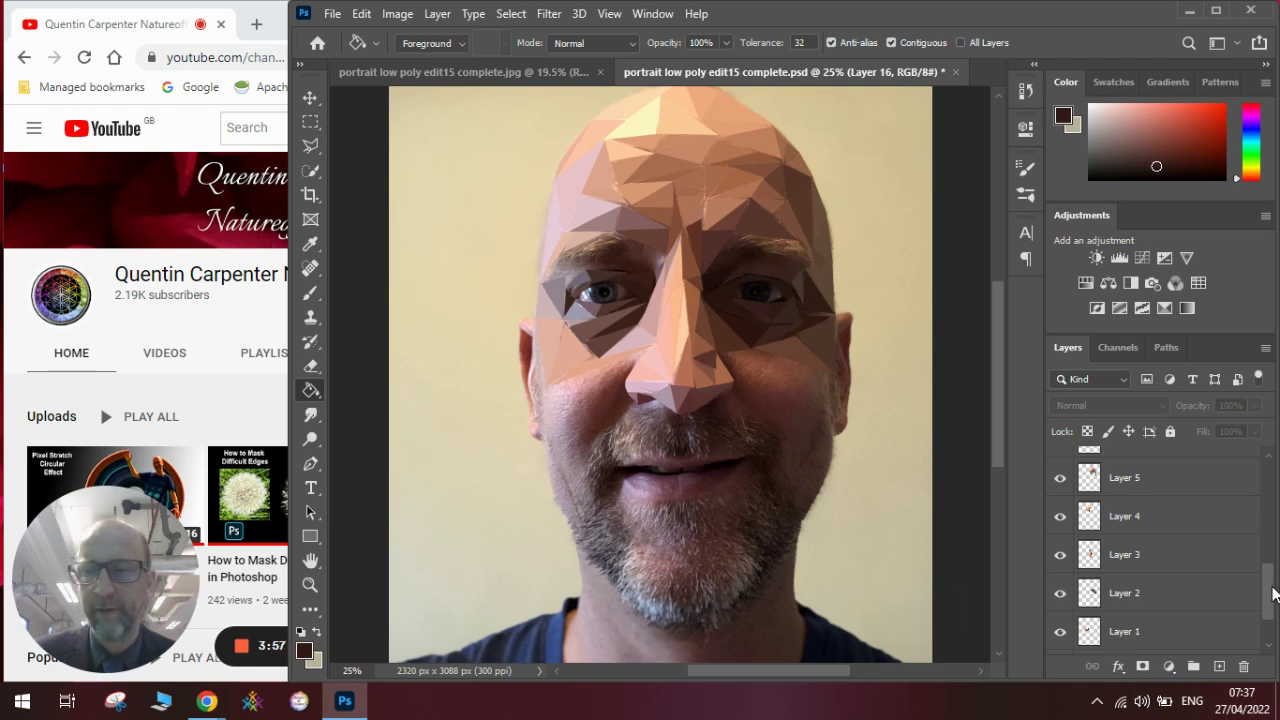
left_click_drag(1274, 594, 1270, 540)
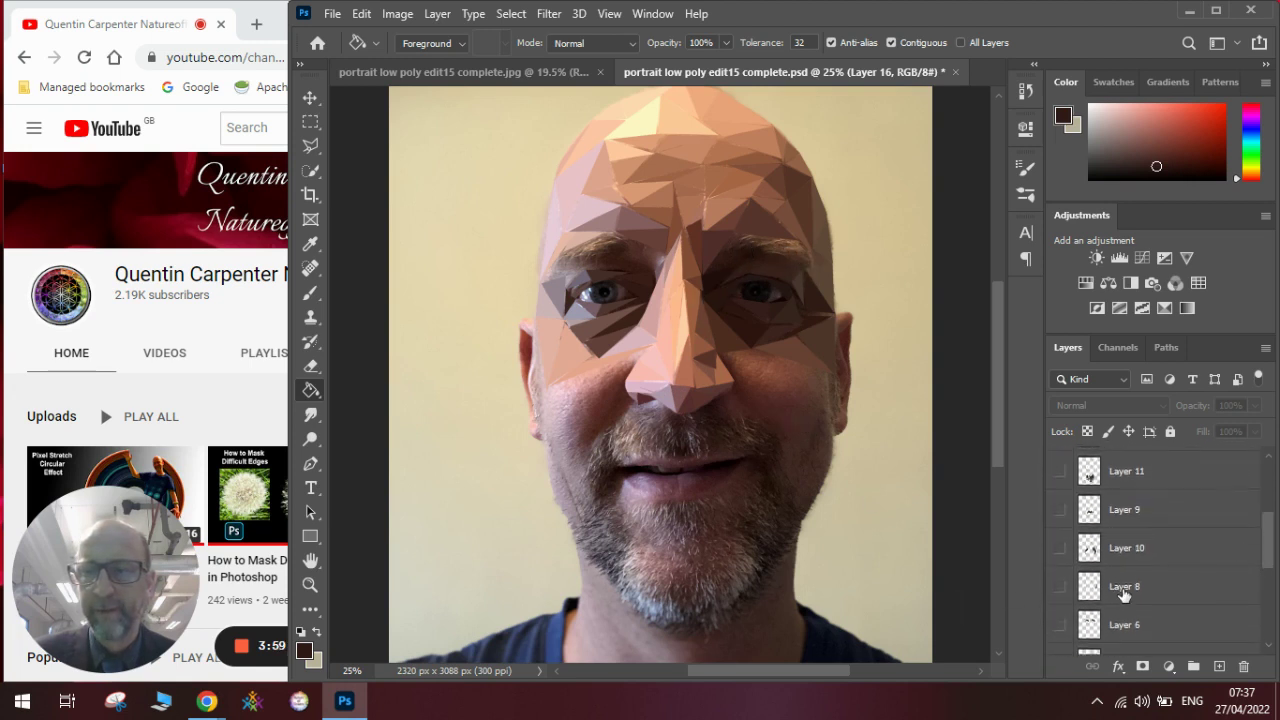
left_click(1059, 627)
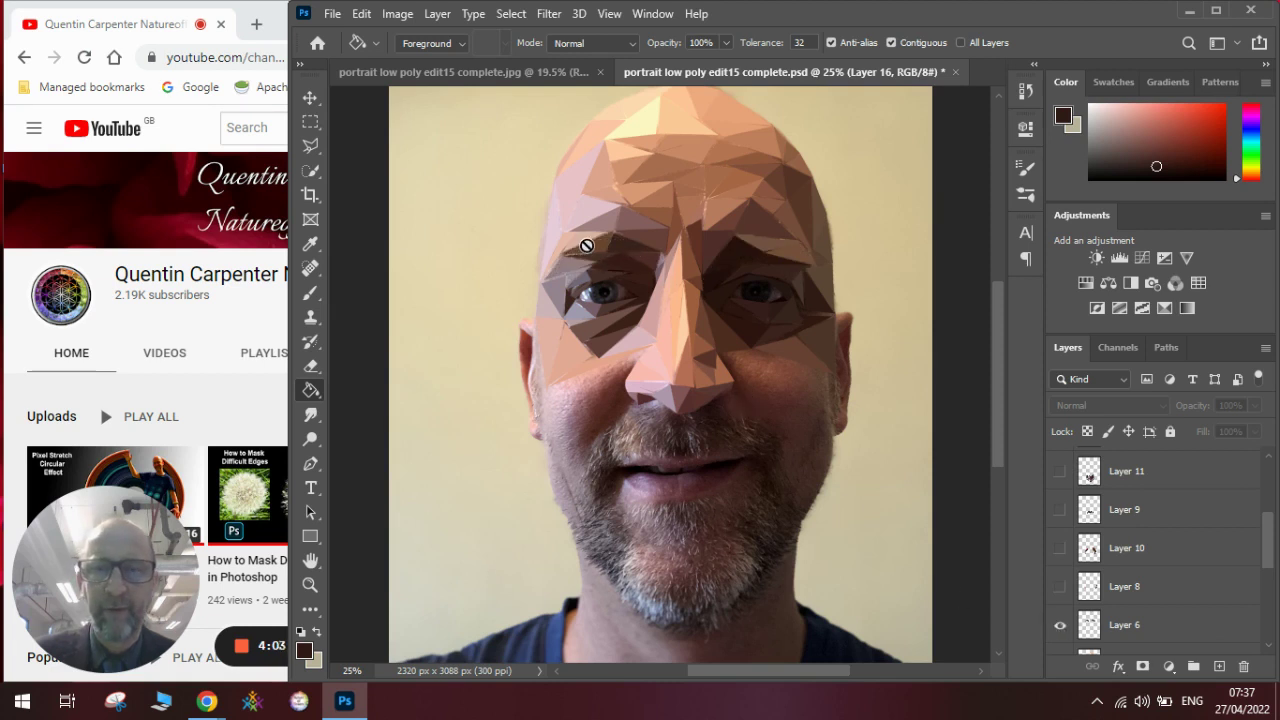
left_click(1060, 590)
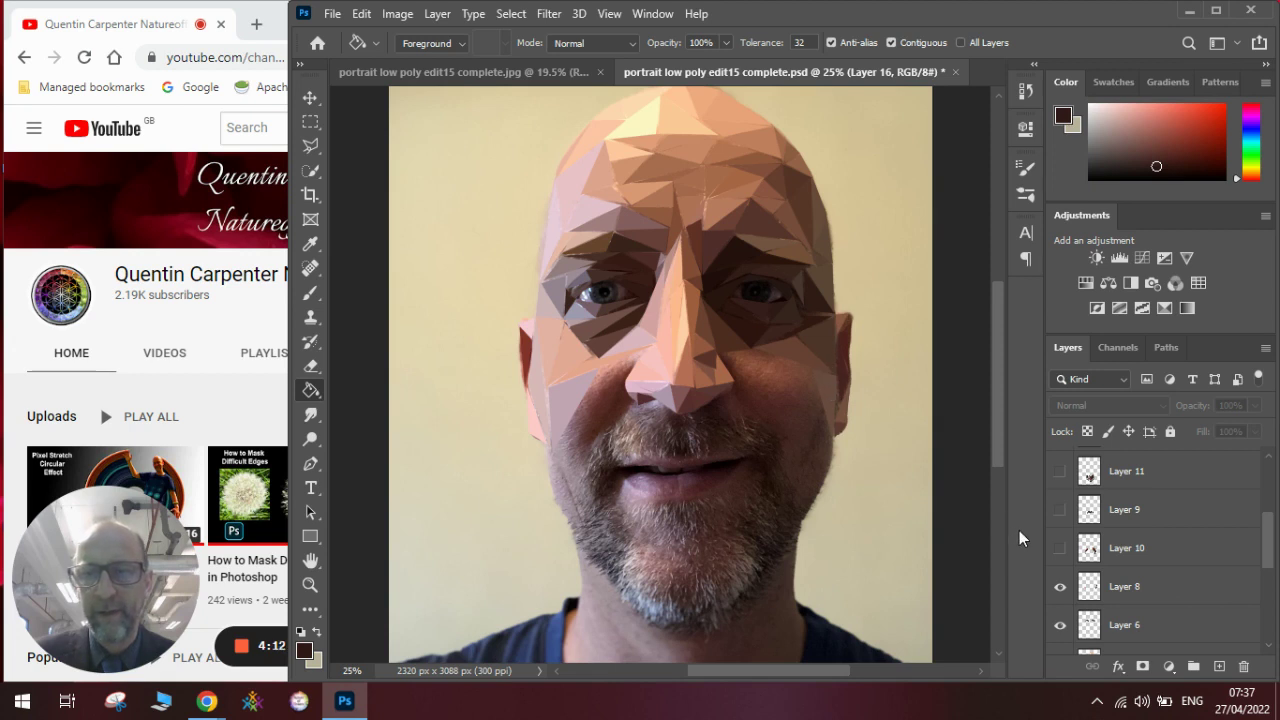
Show Layers 10, 9, 11 and 12, briefly zooming out to check the whole portrait.
left_click(1058, 552)
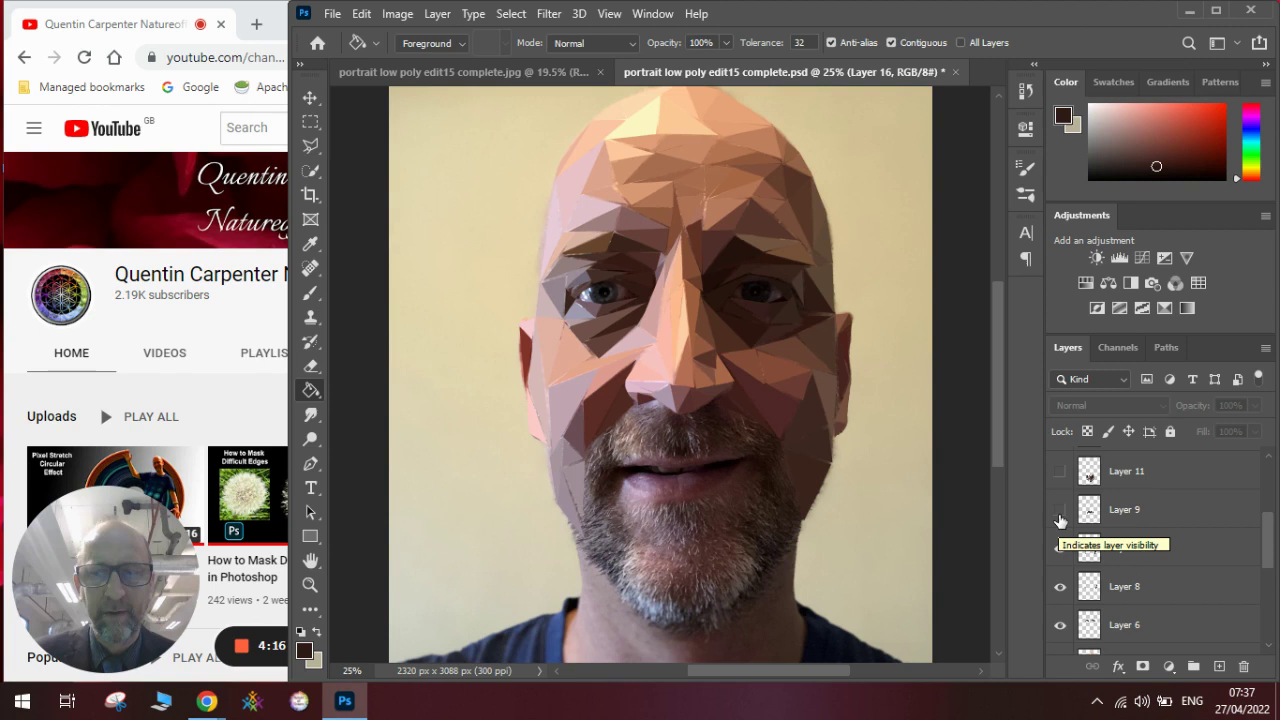
left_click(1060, 516)
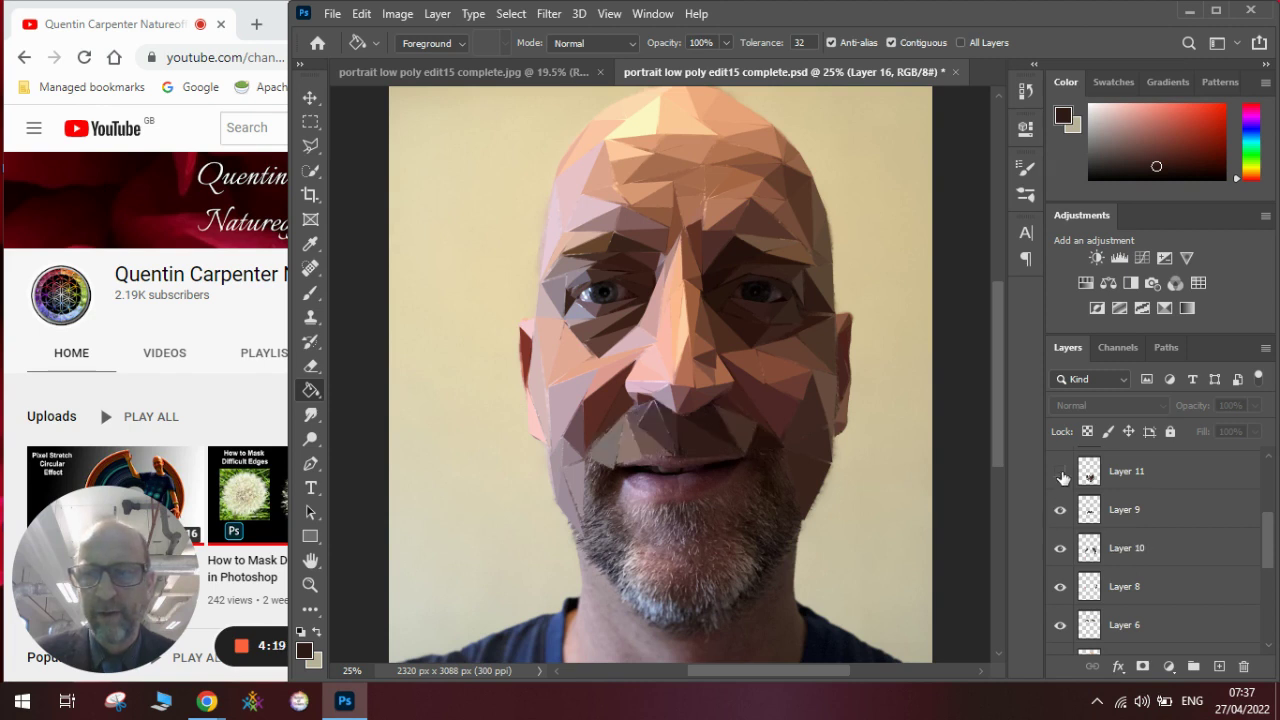
left_click(1060, 471)
scroll(1268, 543, "up", 3)
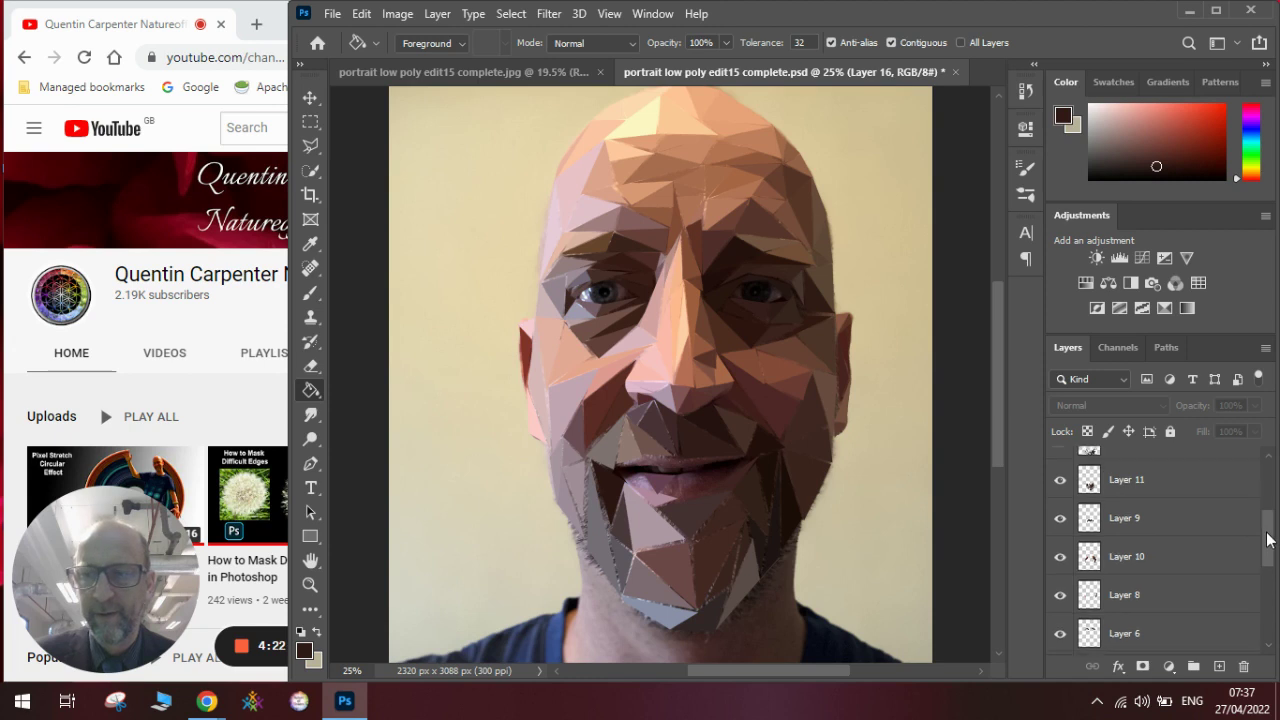
left_click(1056, 530)
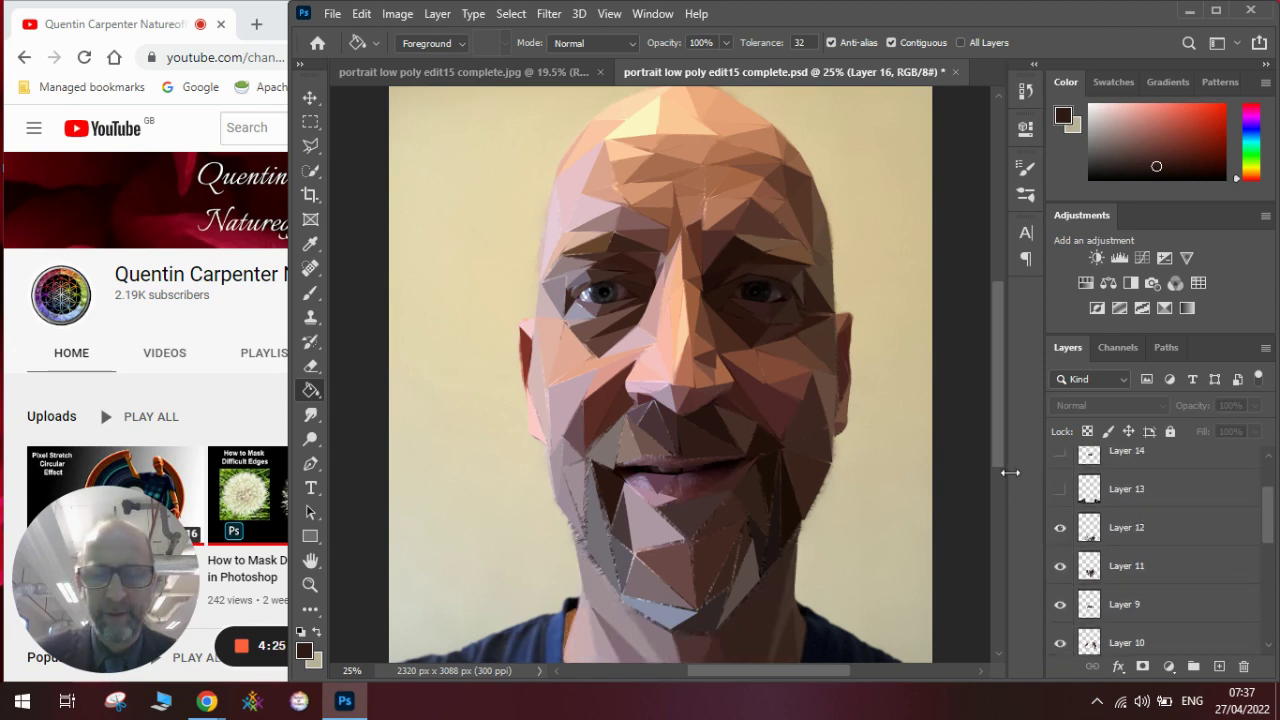
key("ctrl+minus")
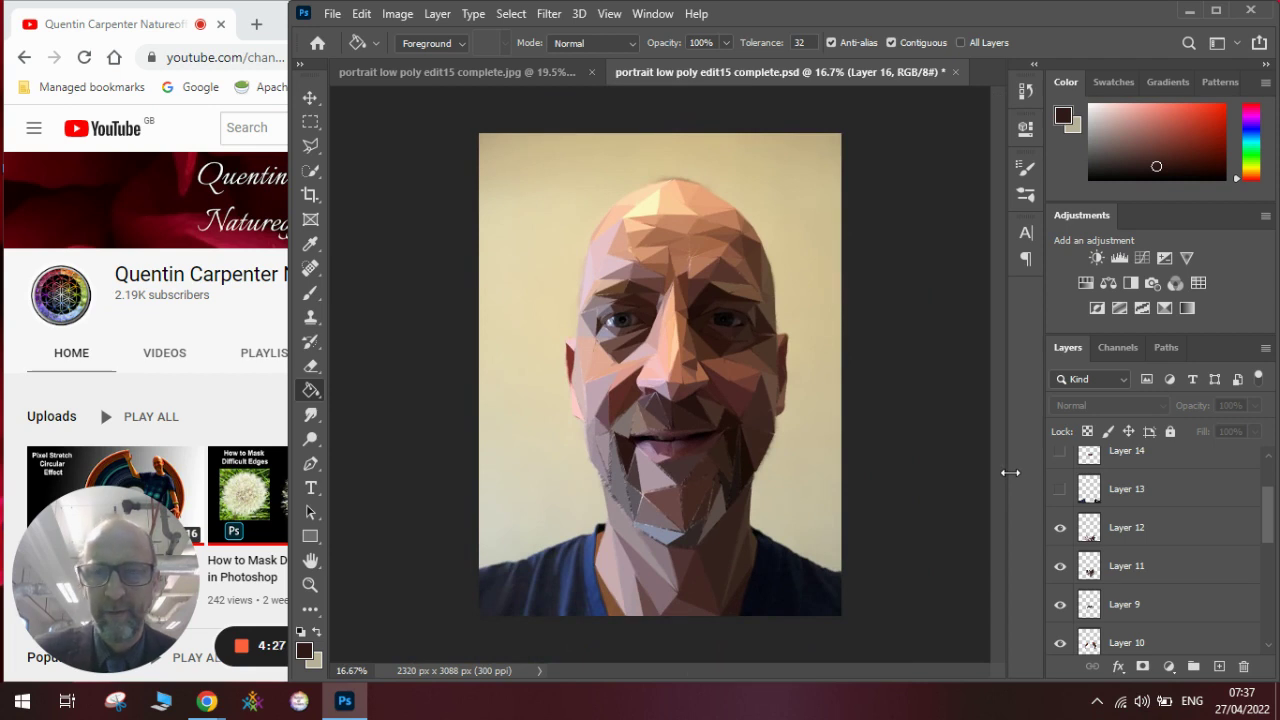
key("ctrl+plus")
Show Layers 13, 14 and 15, then scroll the Layers panel down to Main and Background.
left_click(1061, 489)
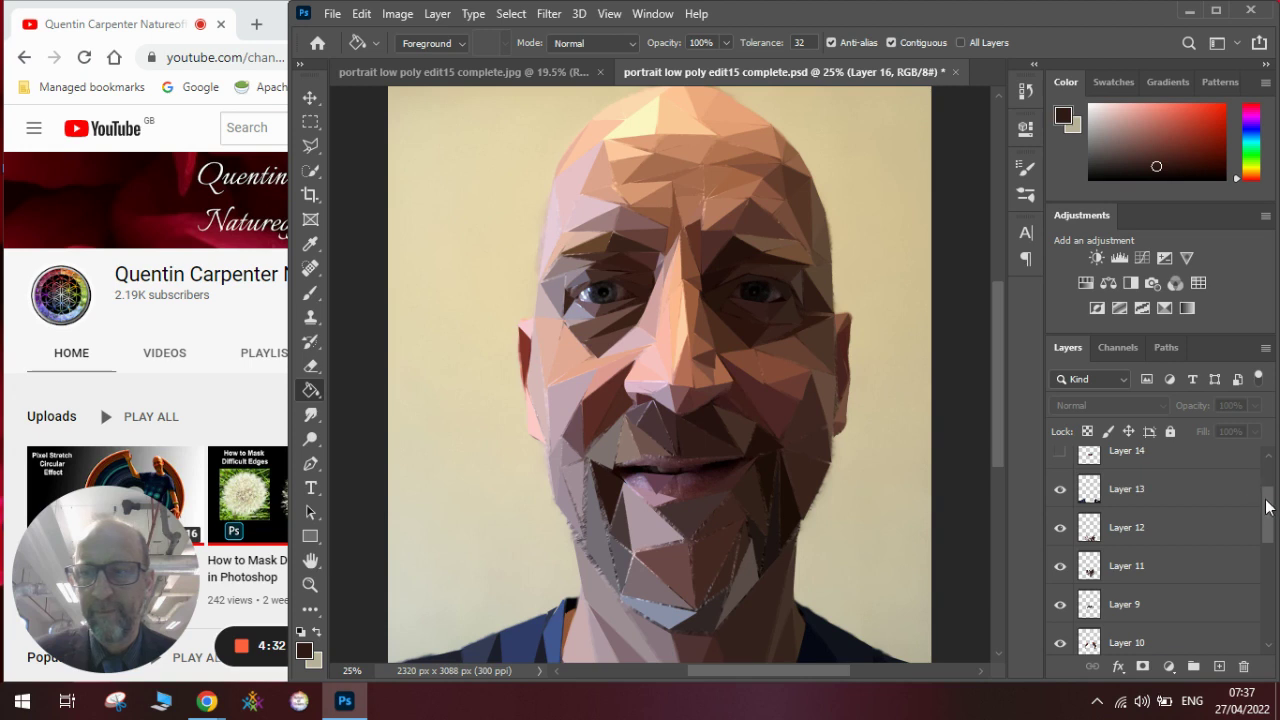
scroll(1267, 507, "up", 2)
left_click(1115, 511)
left_click(1060, 510)
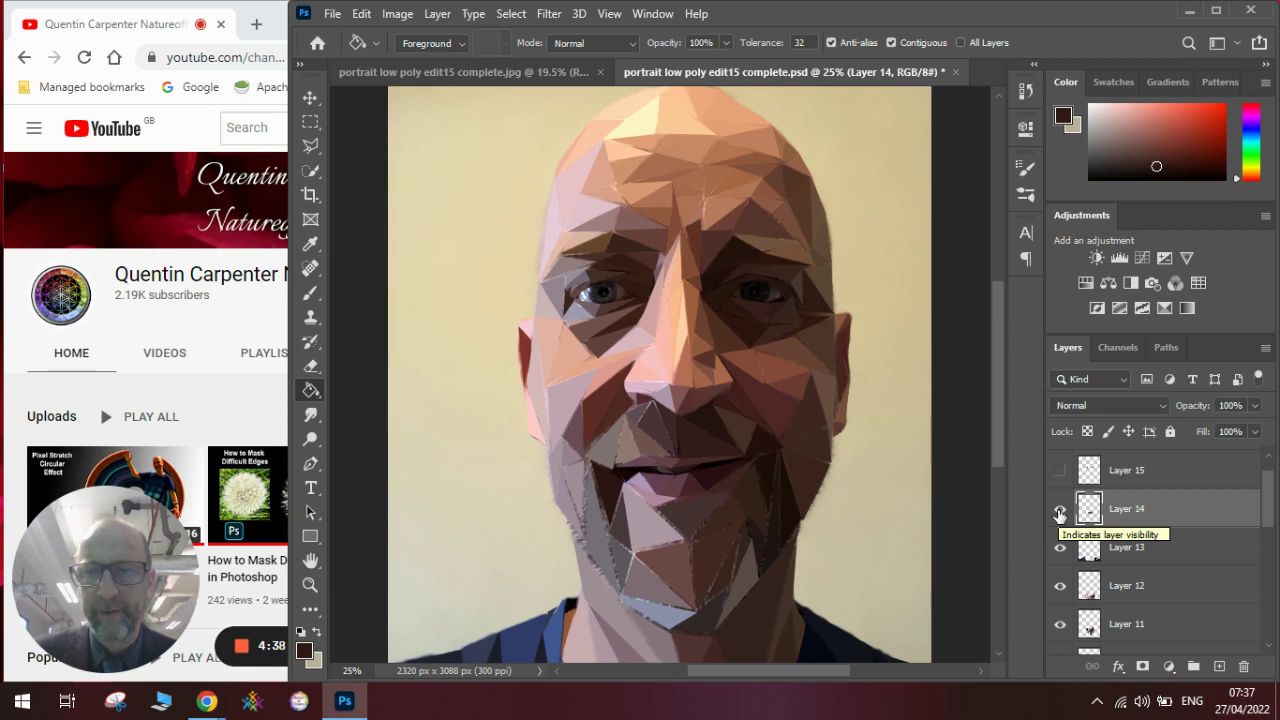
left_click(1061, 474)
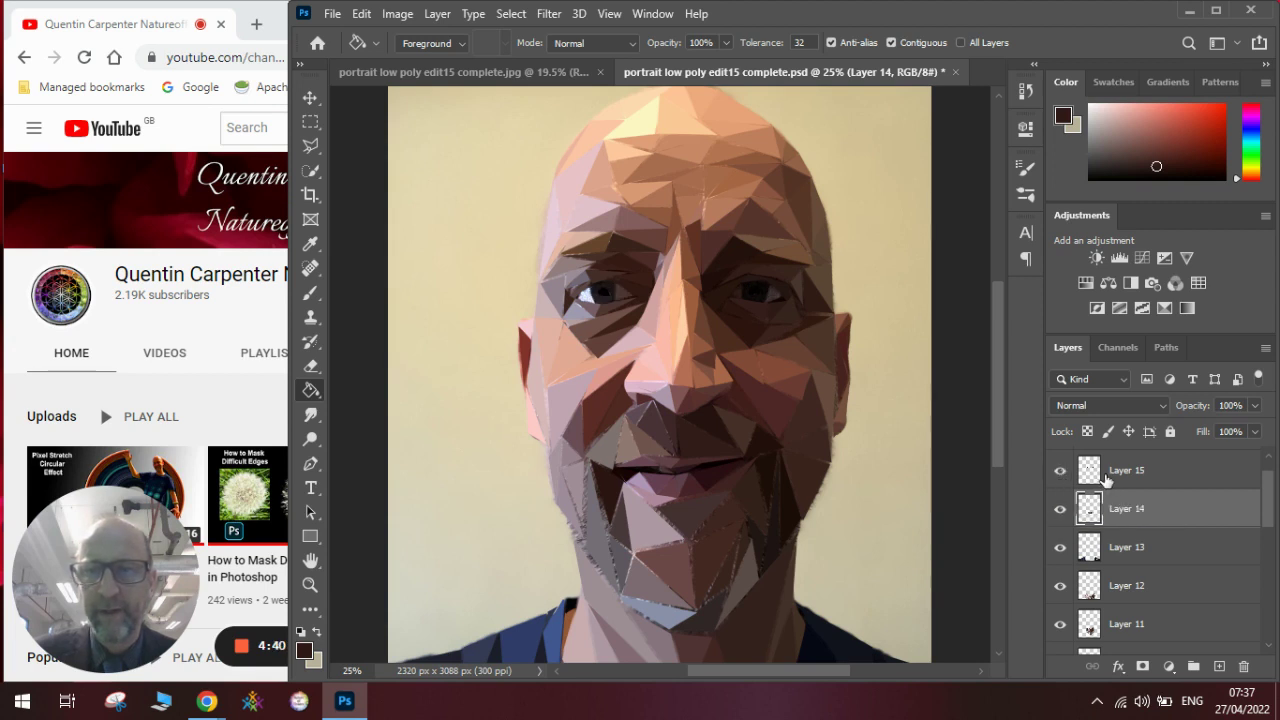
left_click(1150, 482)
scroll(1265, 495, "up", 1)
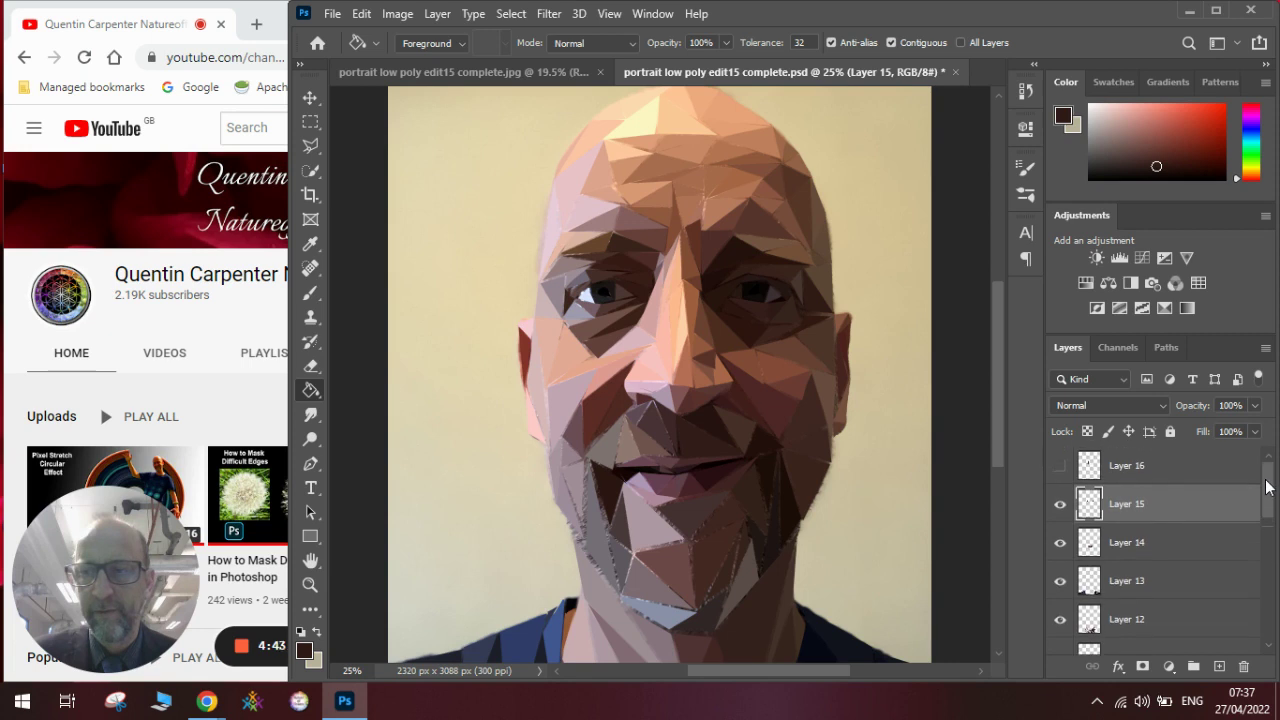
left_click_drag(1265, 490, 1270, 615)
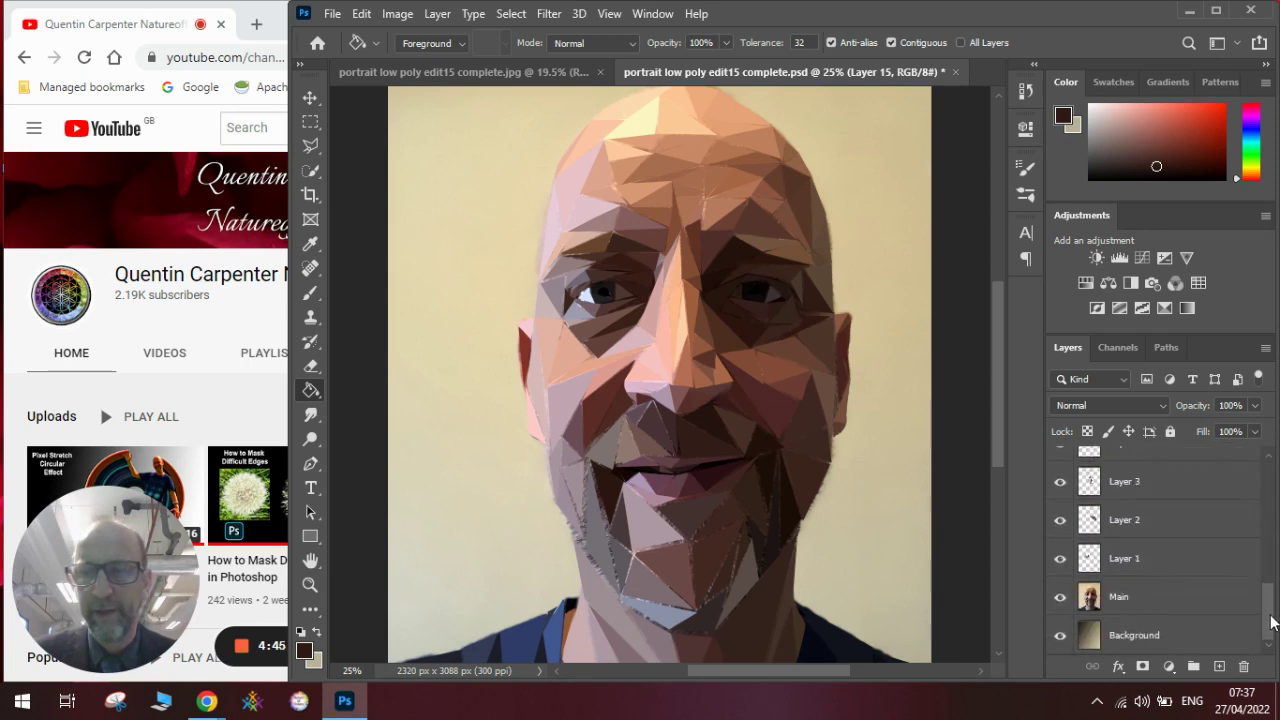
Hide the Main photo layer and move a new Layer 17 just above Background.
left_click(1060, 599)
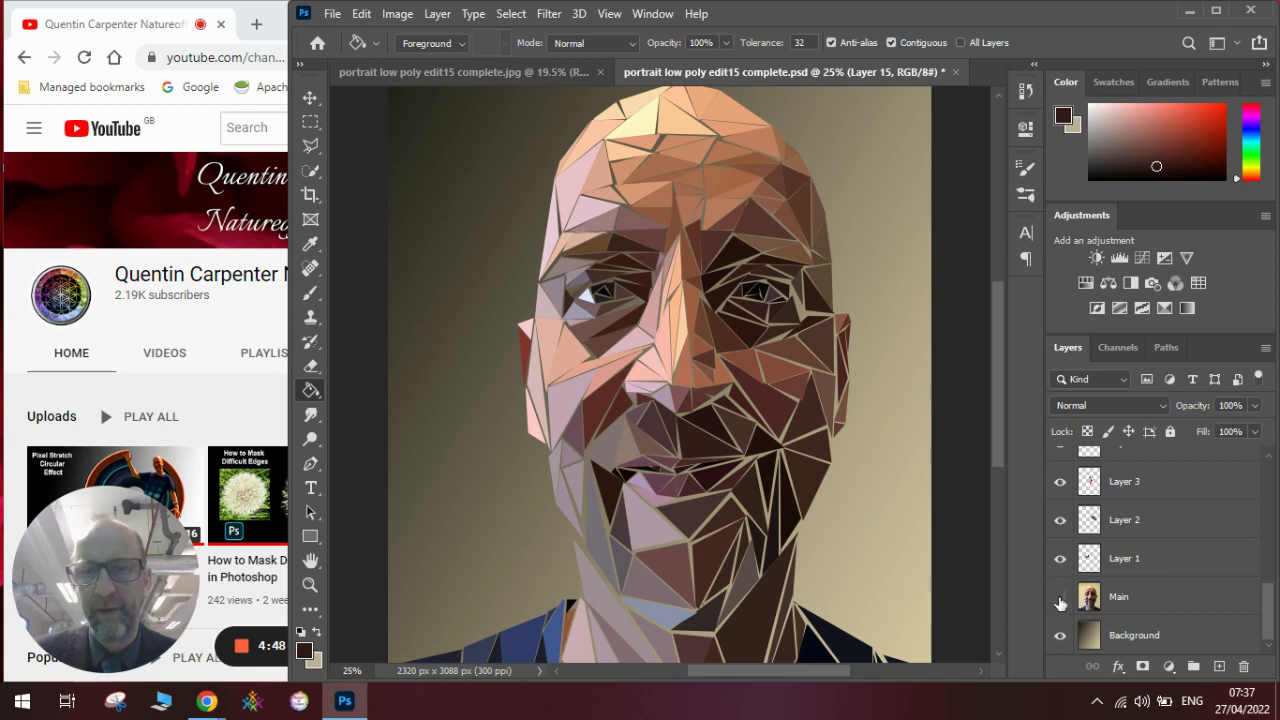
left_click(1060, 600)
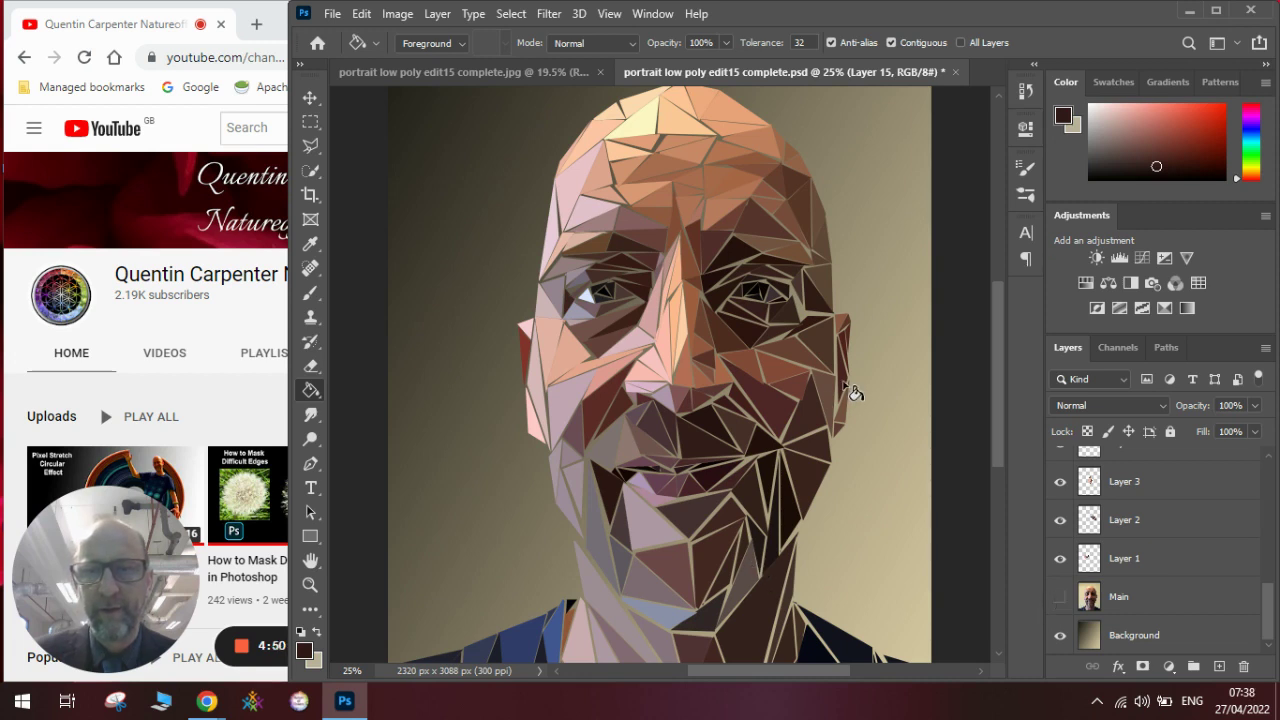
left_click(1060, 597)
left_click(1062, 600)
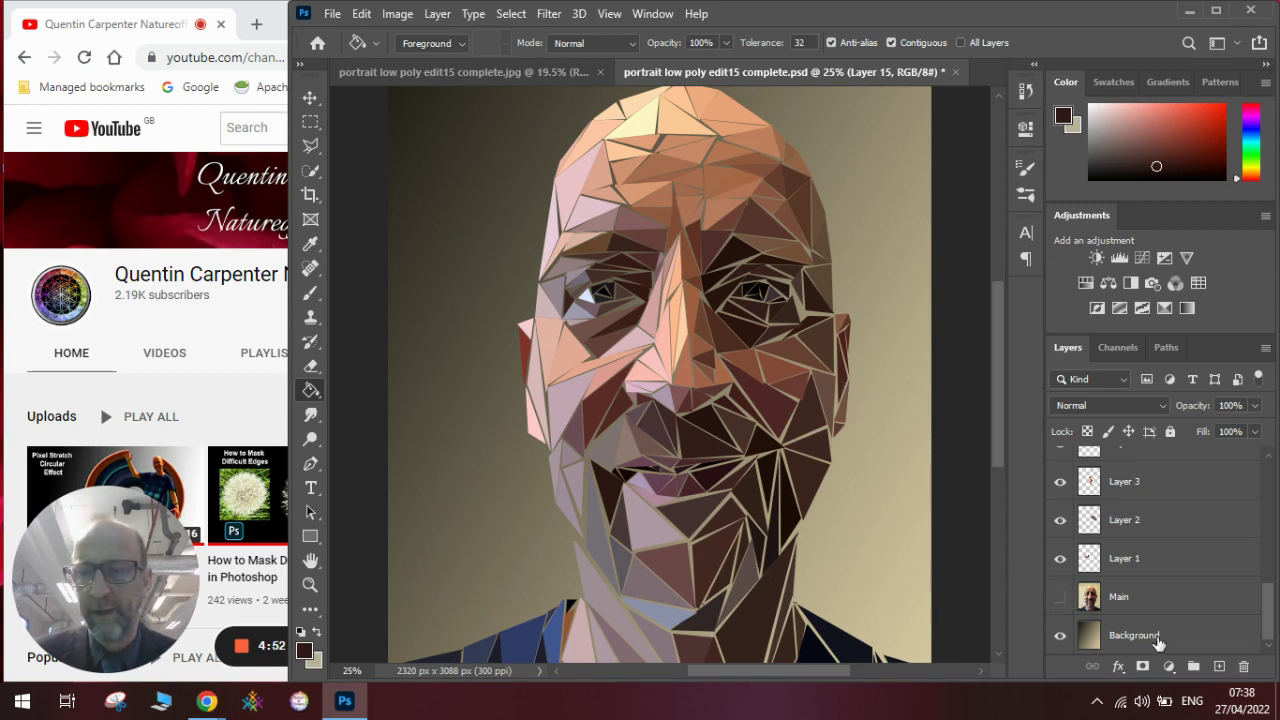
left_click(1221, 668)
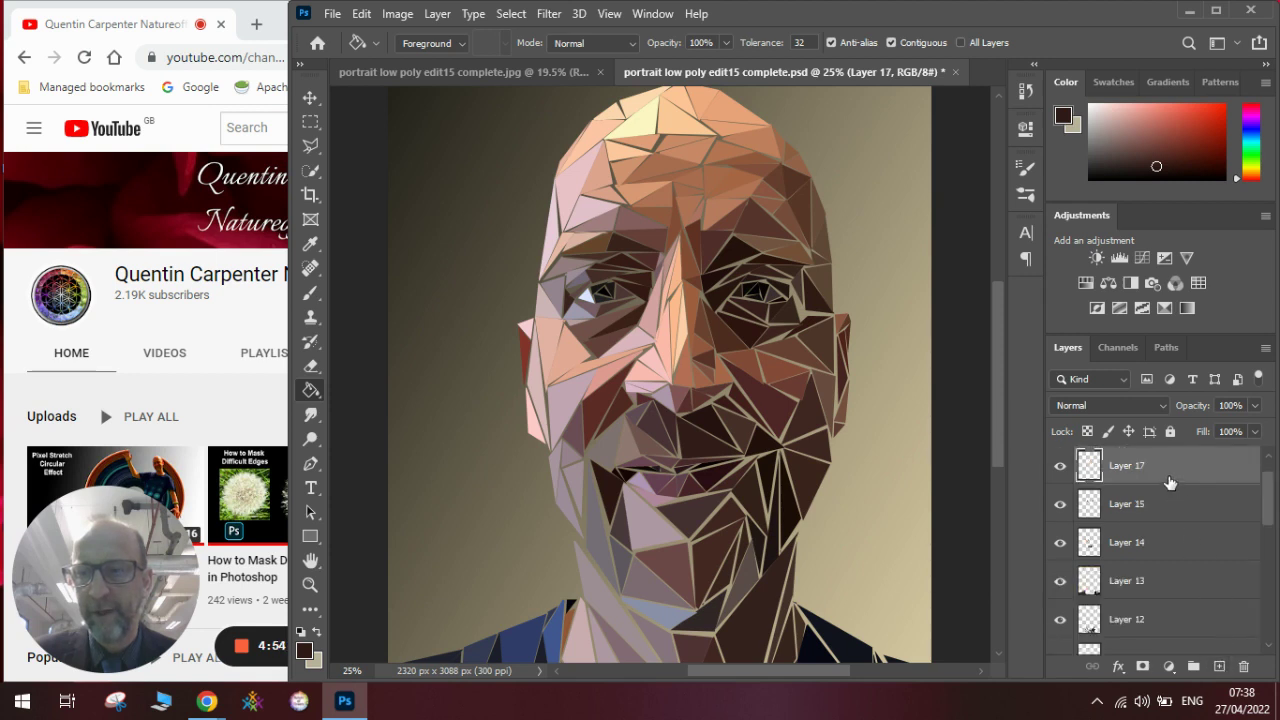
left_click_drag(1171, 491, 1171, 637)
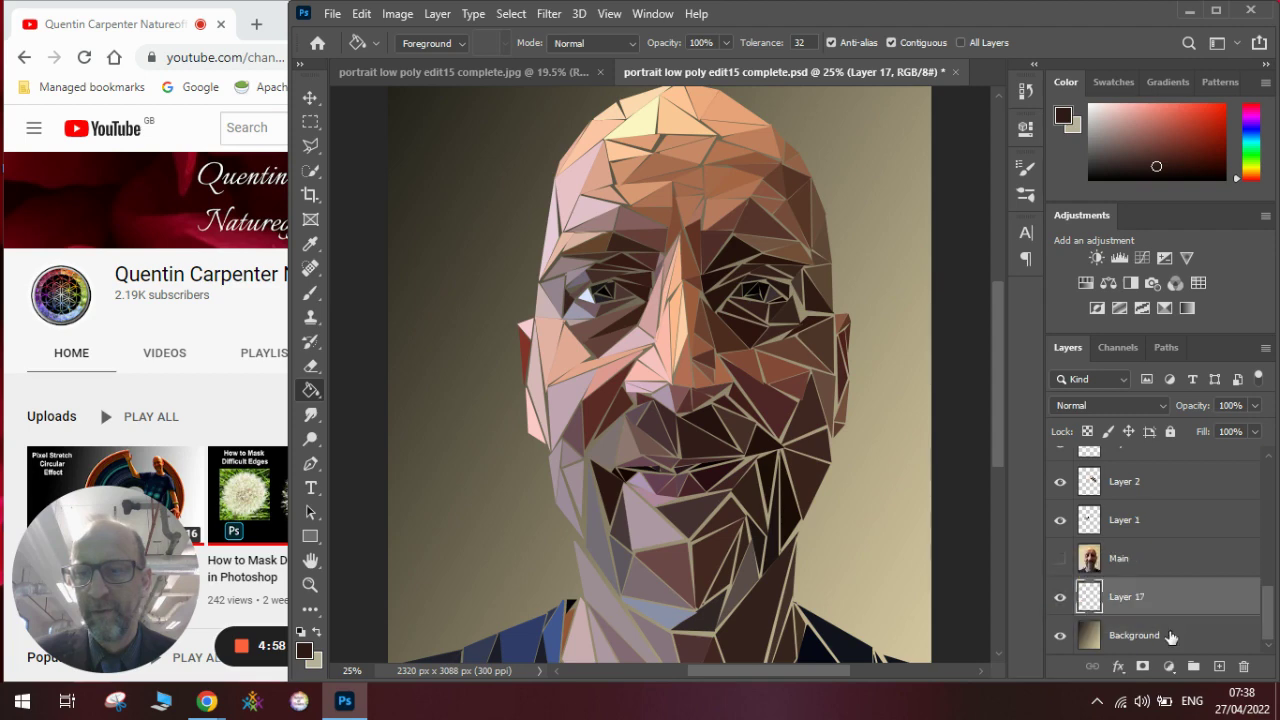
Fill Layer 17 with solid black, then compare it with the Main photo shown and hidden.
left_click(301, 631)
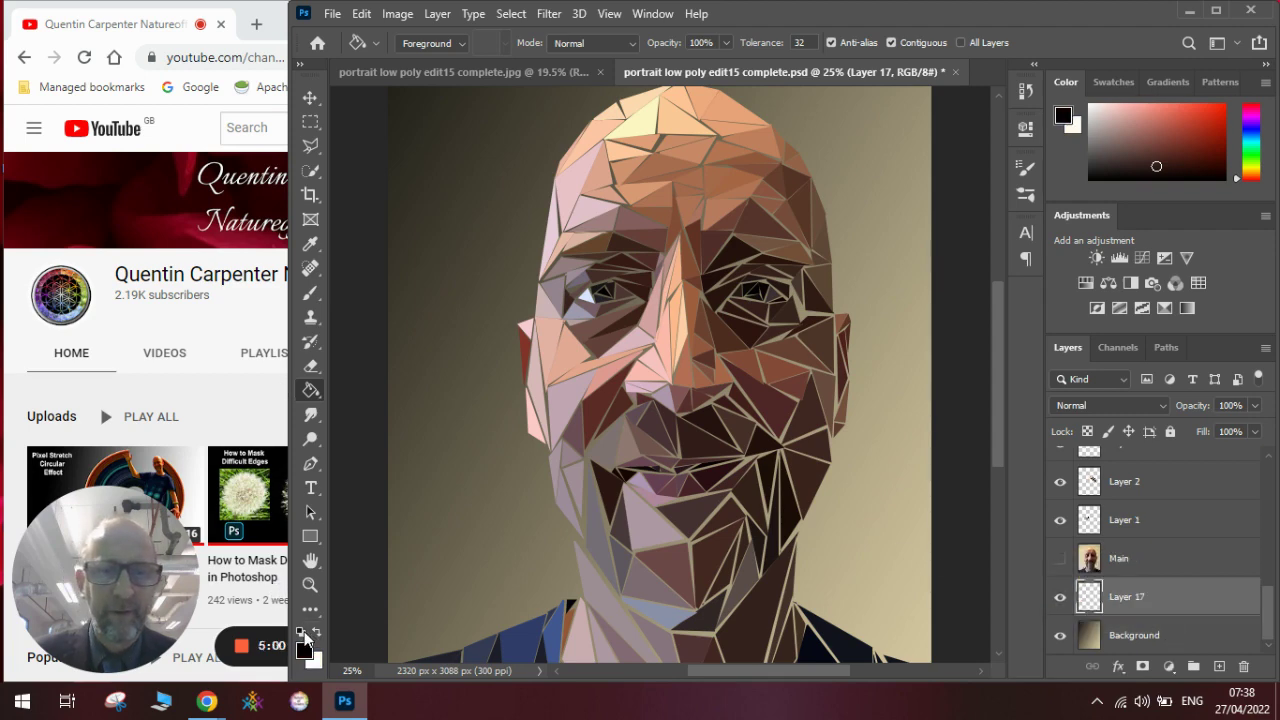
left_click(468, 458)
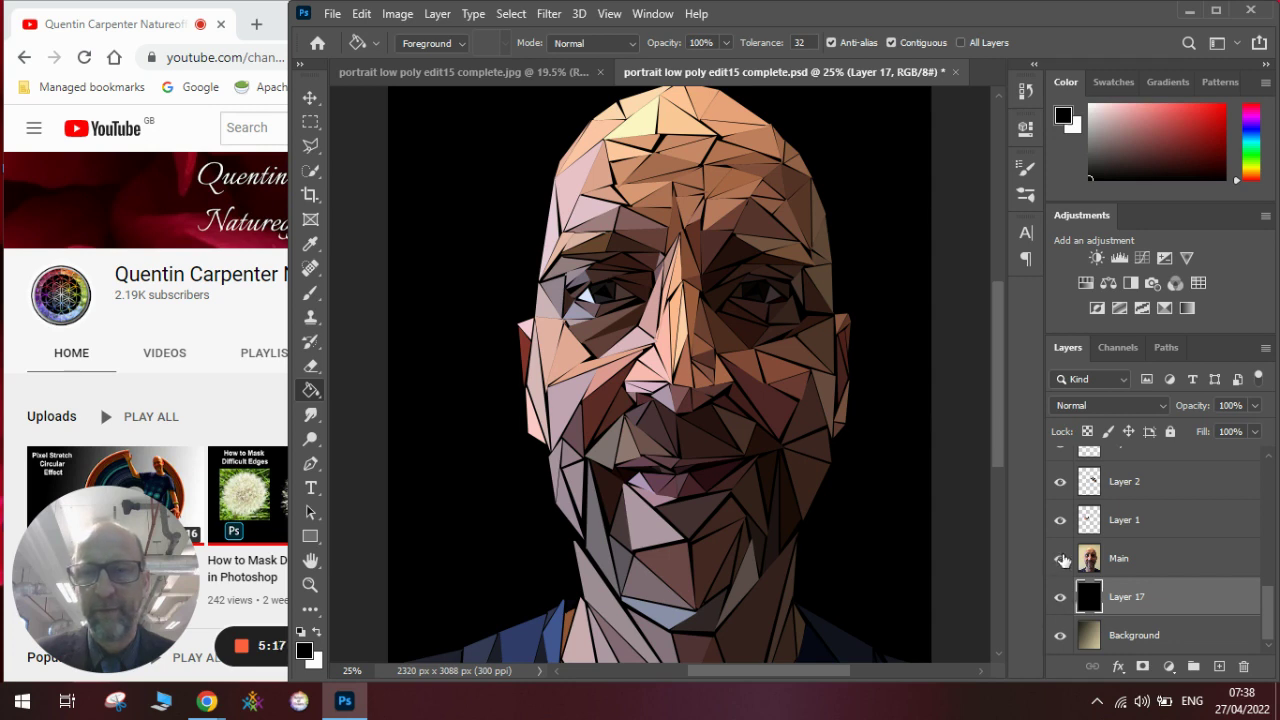
left_click(1060, 558)
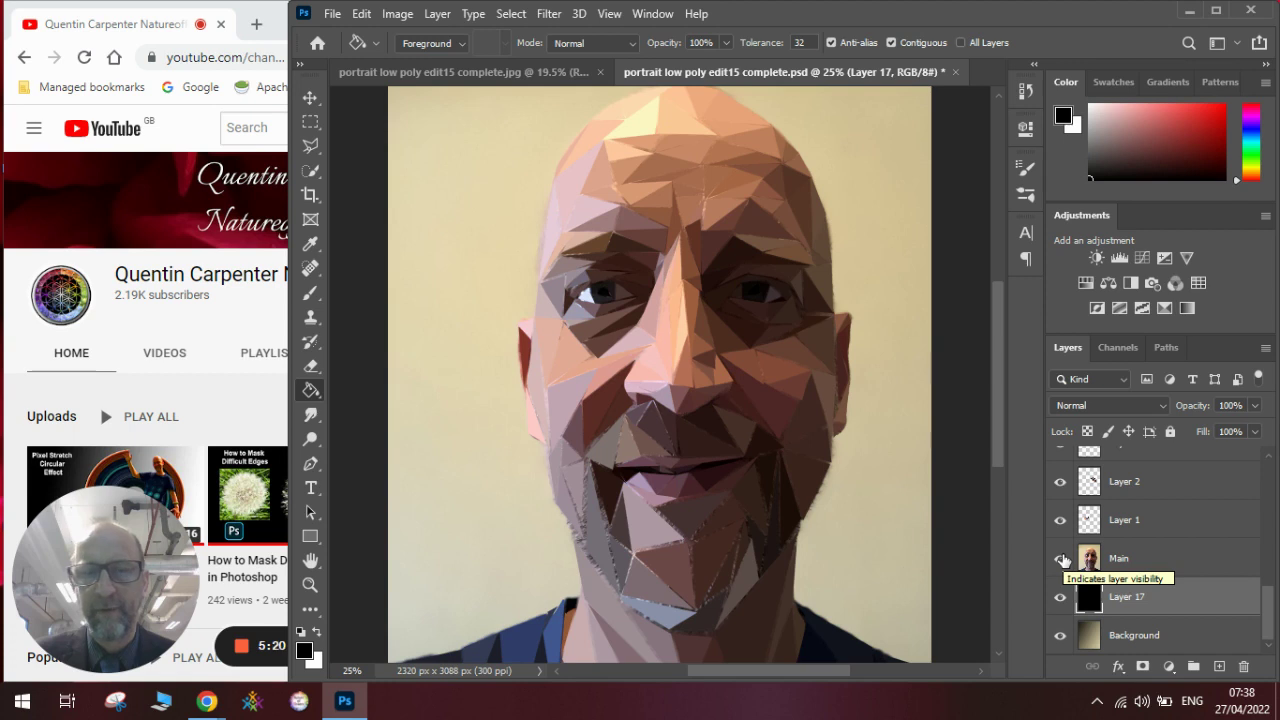
left_click(1060, 558)
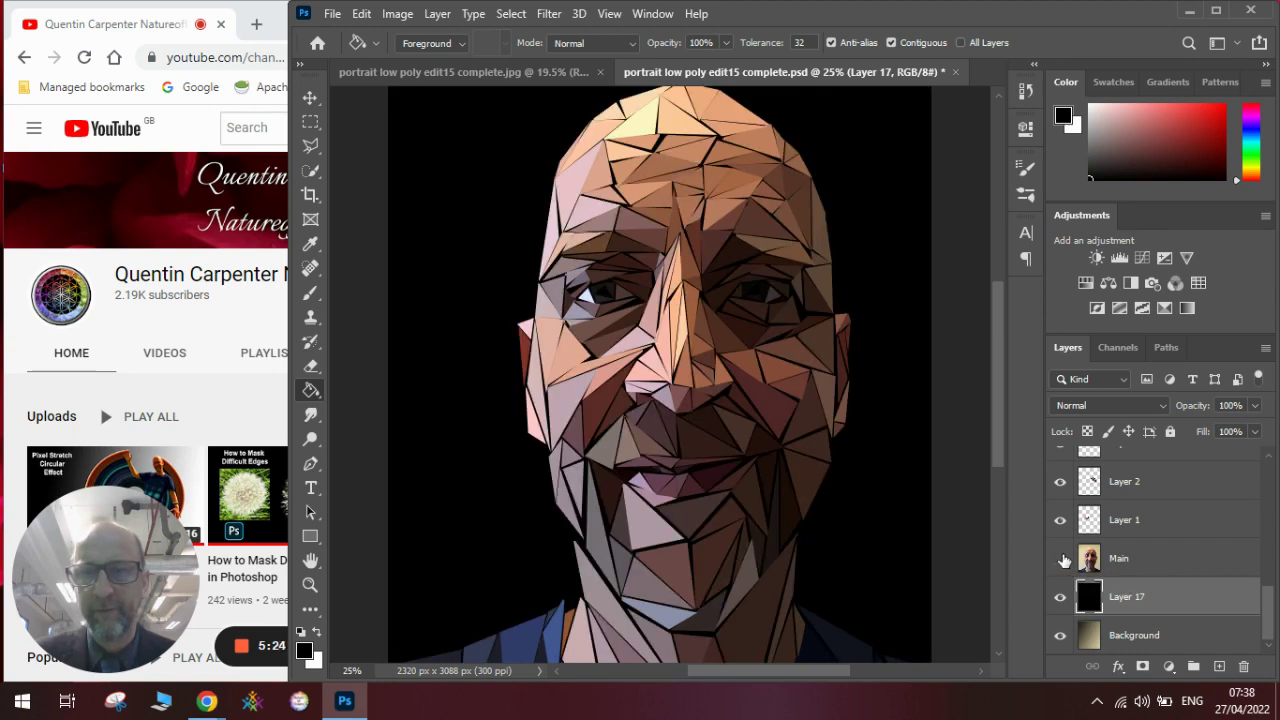
left_click(1060, 597)
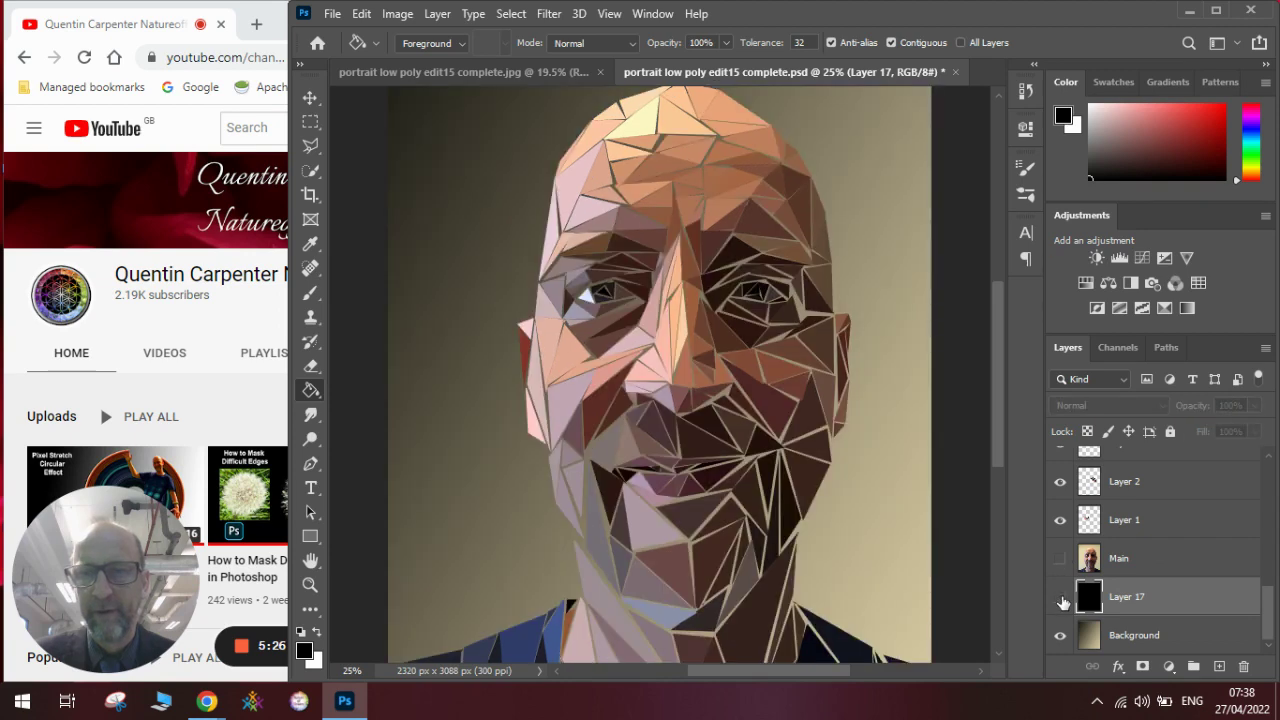
left_click(1061, 598)
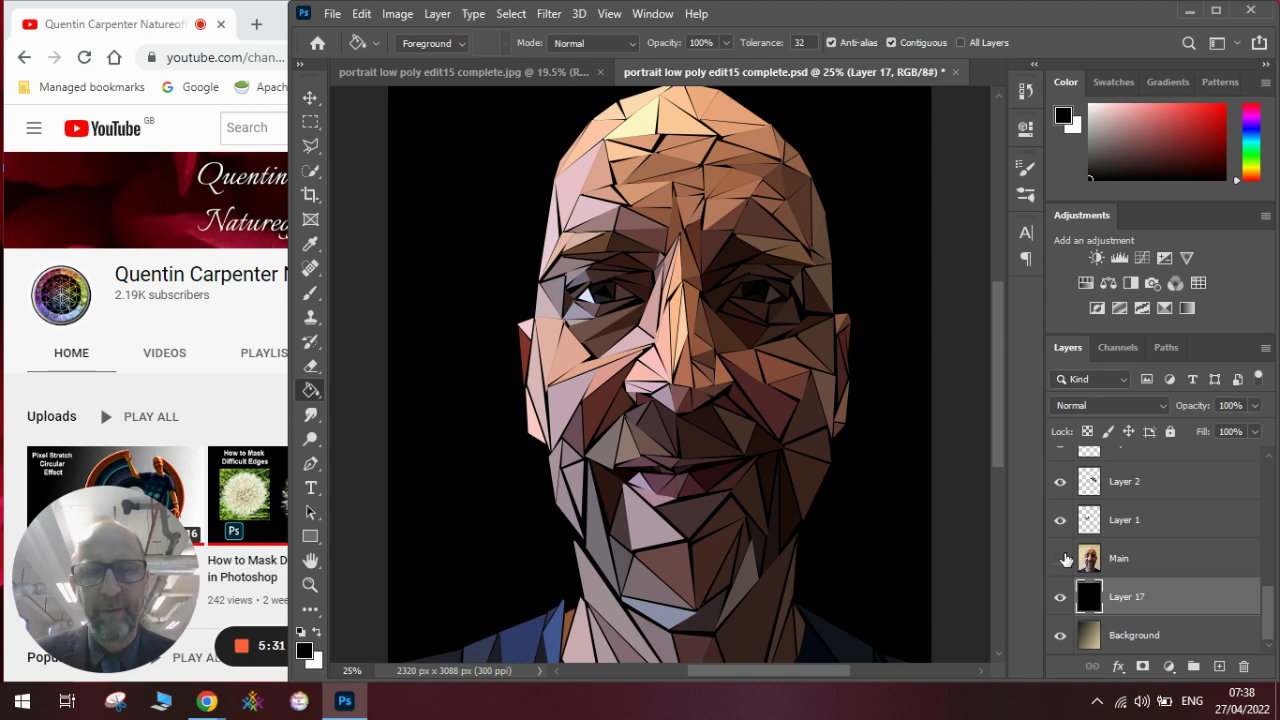
left_click(1061, 559)
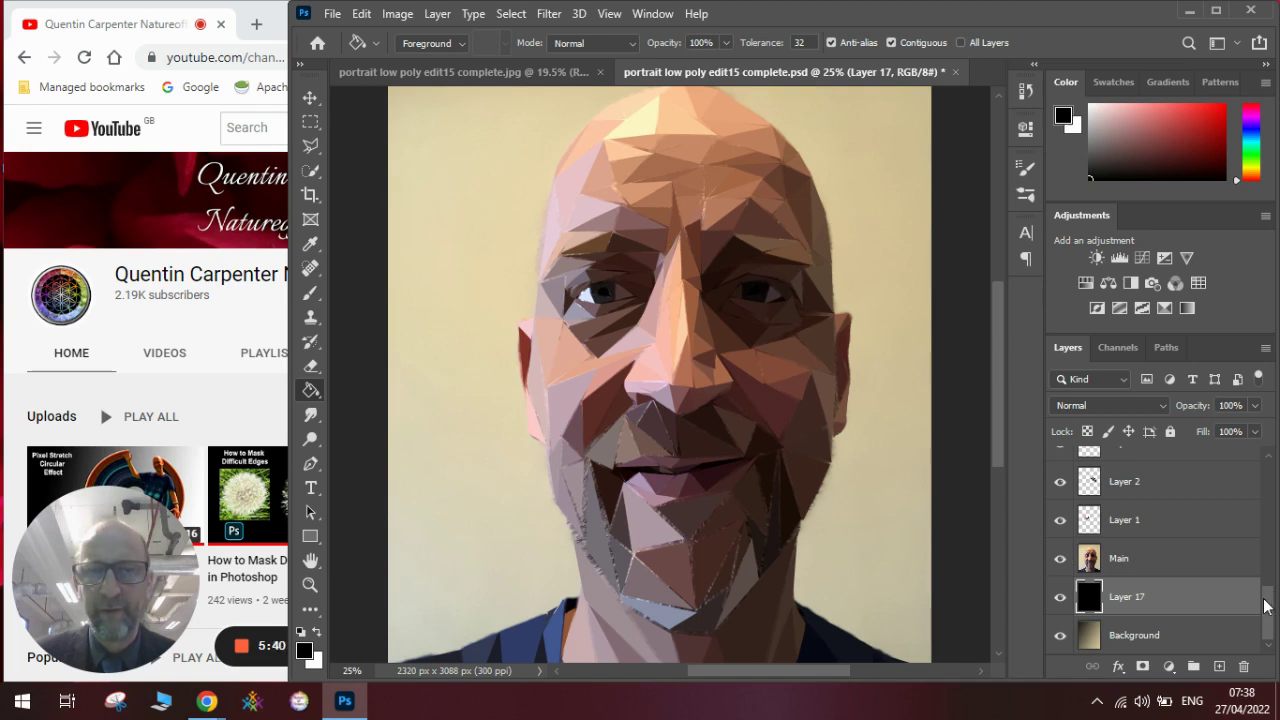
From the YouTube channel's playlists, open the full Photoshop Tutorials playlist of 79 videos.
left_click(263, 310)
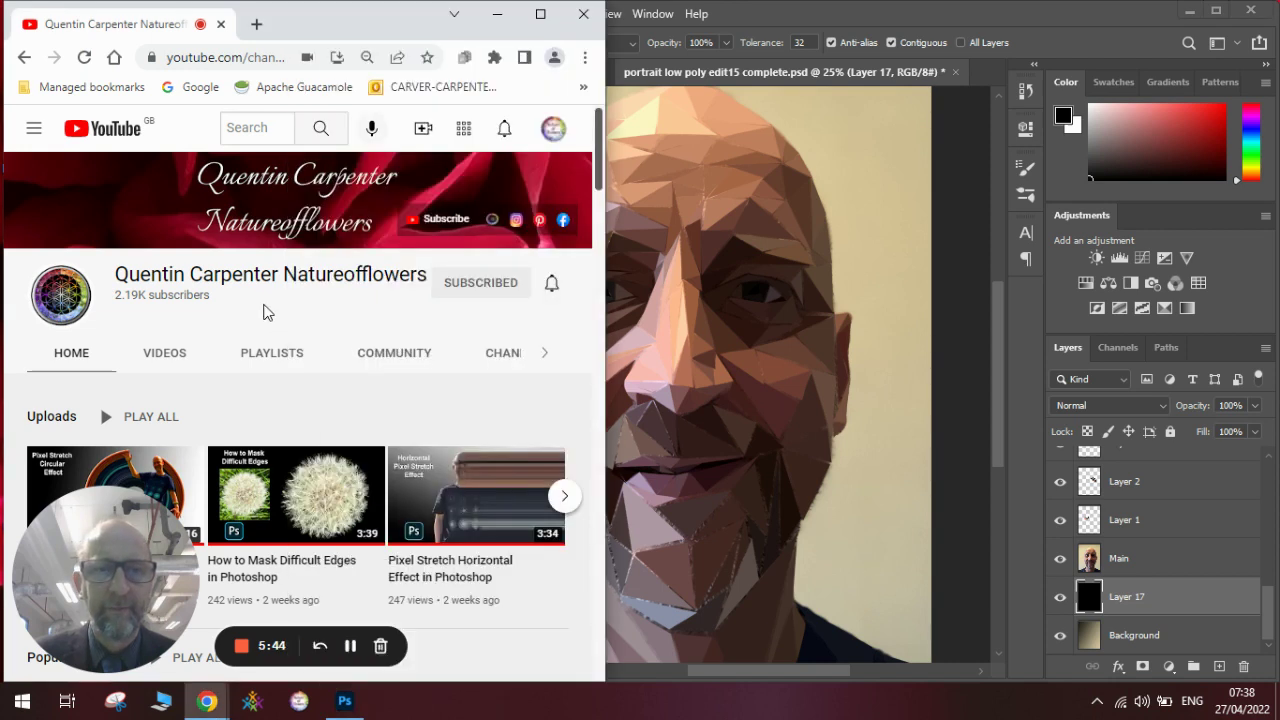
left_click(264, 357)
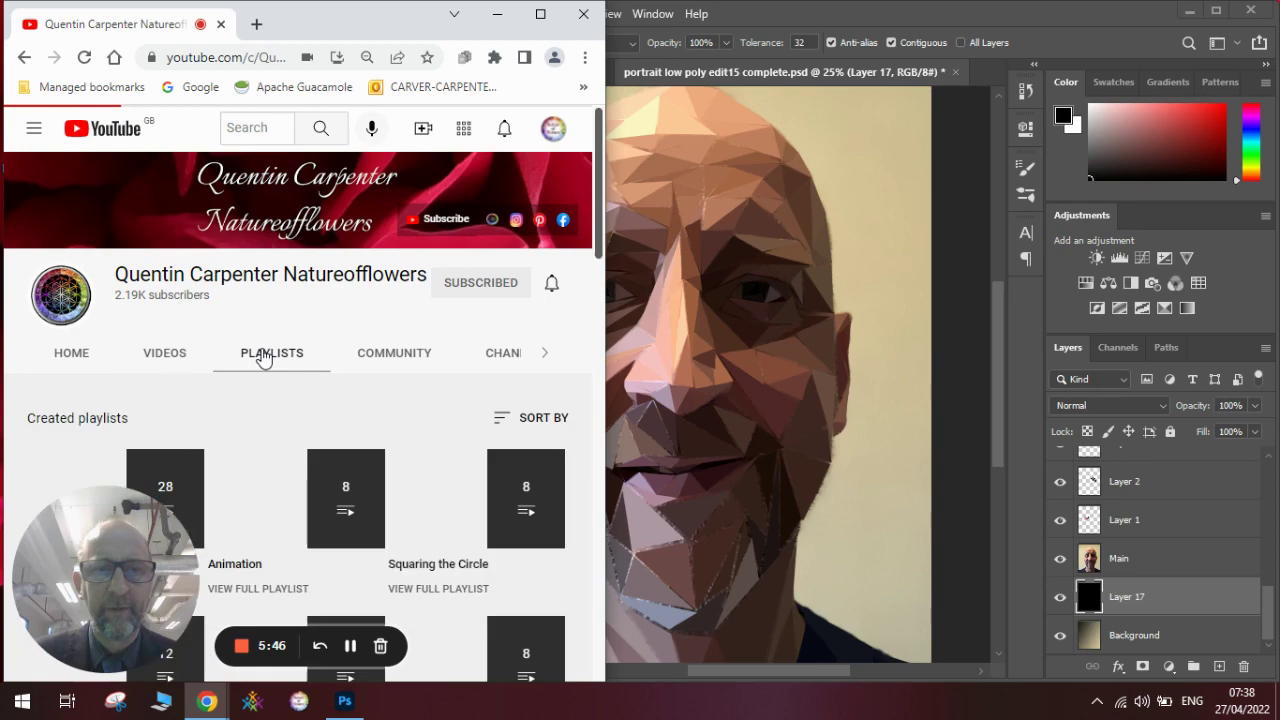
left_click_drag(600, 226, 601, 502)
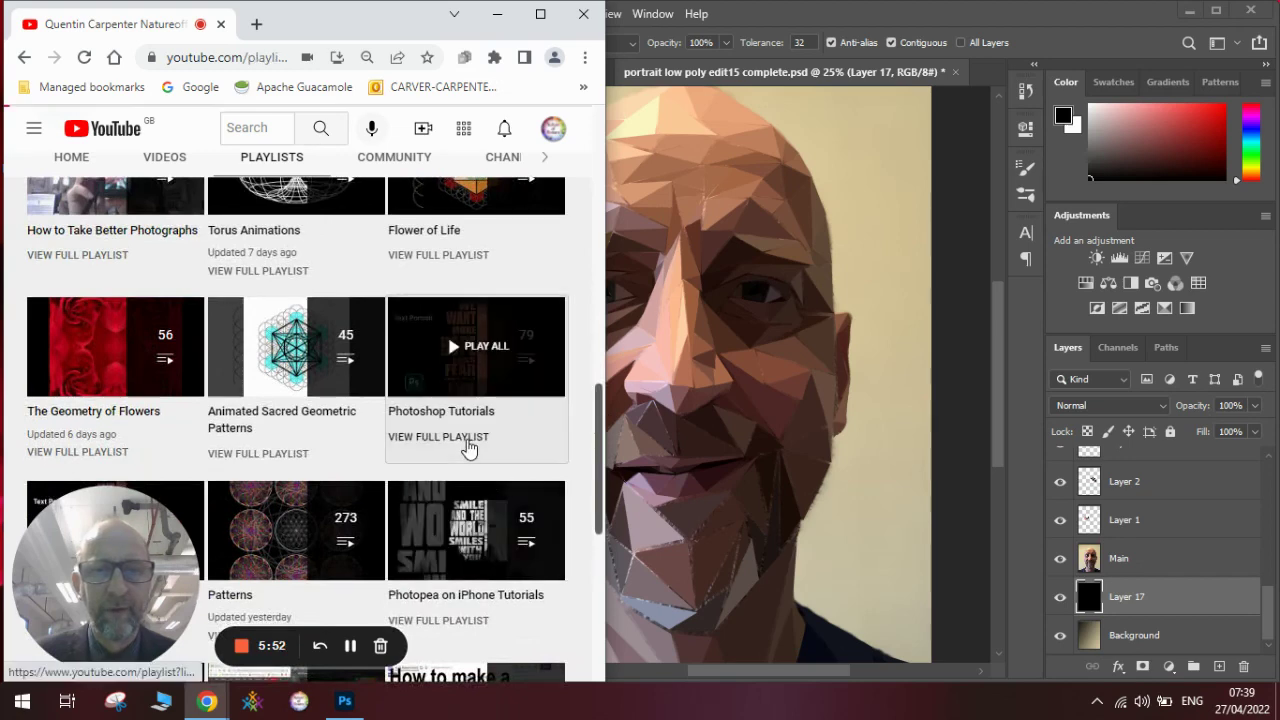
left_click(469, 449)
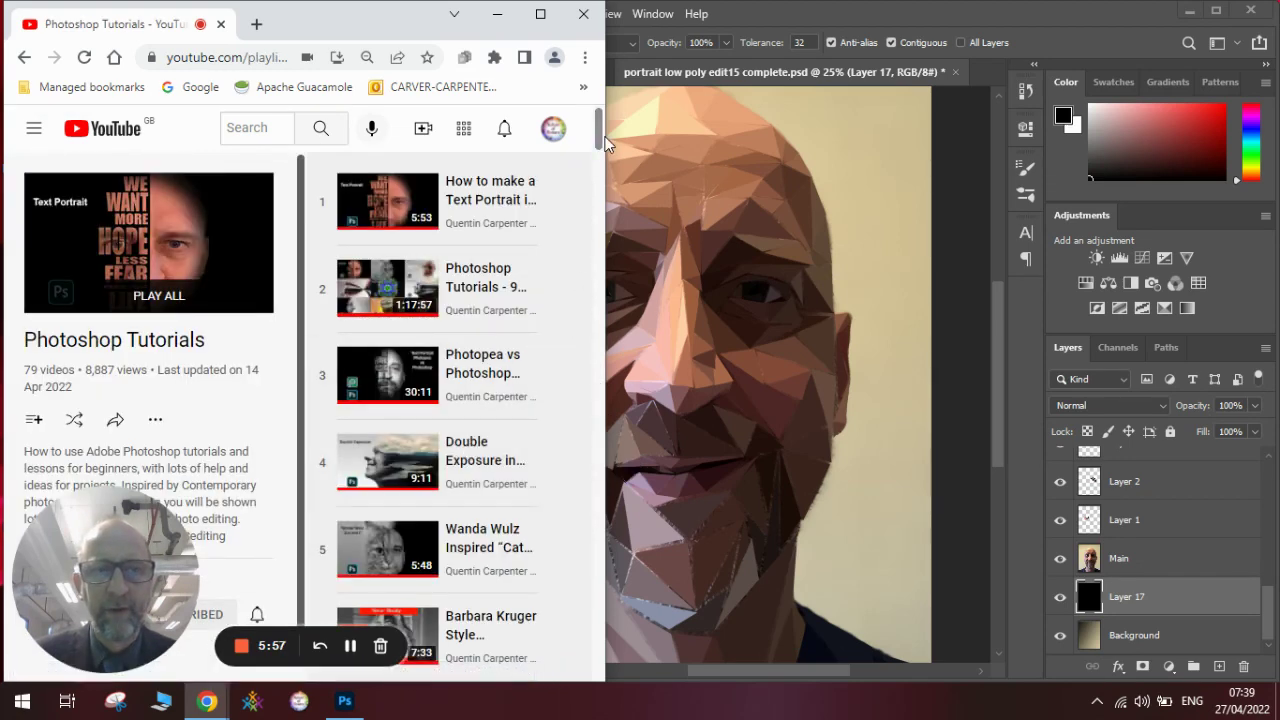
mouse_move(603, 140)
left_mouse_down()
mouse_move(573, 313)
mouse_move(586, 277)
mouse_move(585, 135)
left_mouse_up()
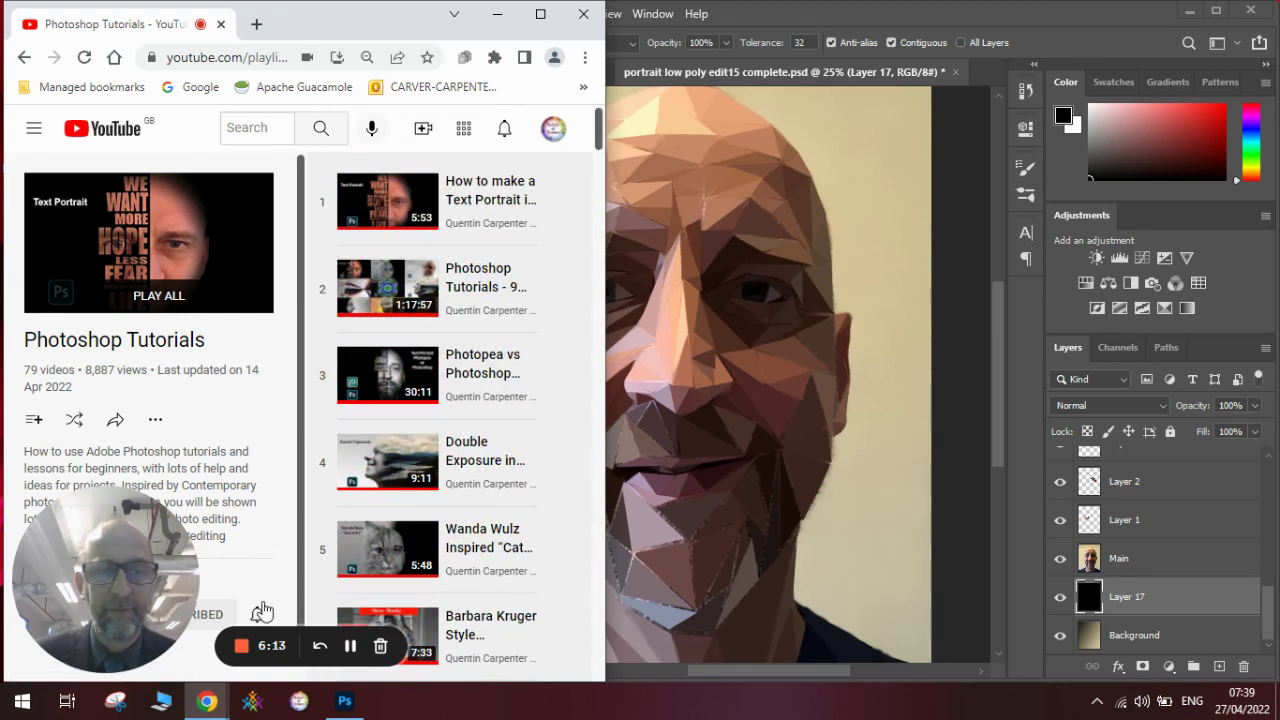
left_click(240, 650)
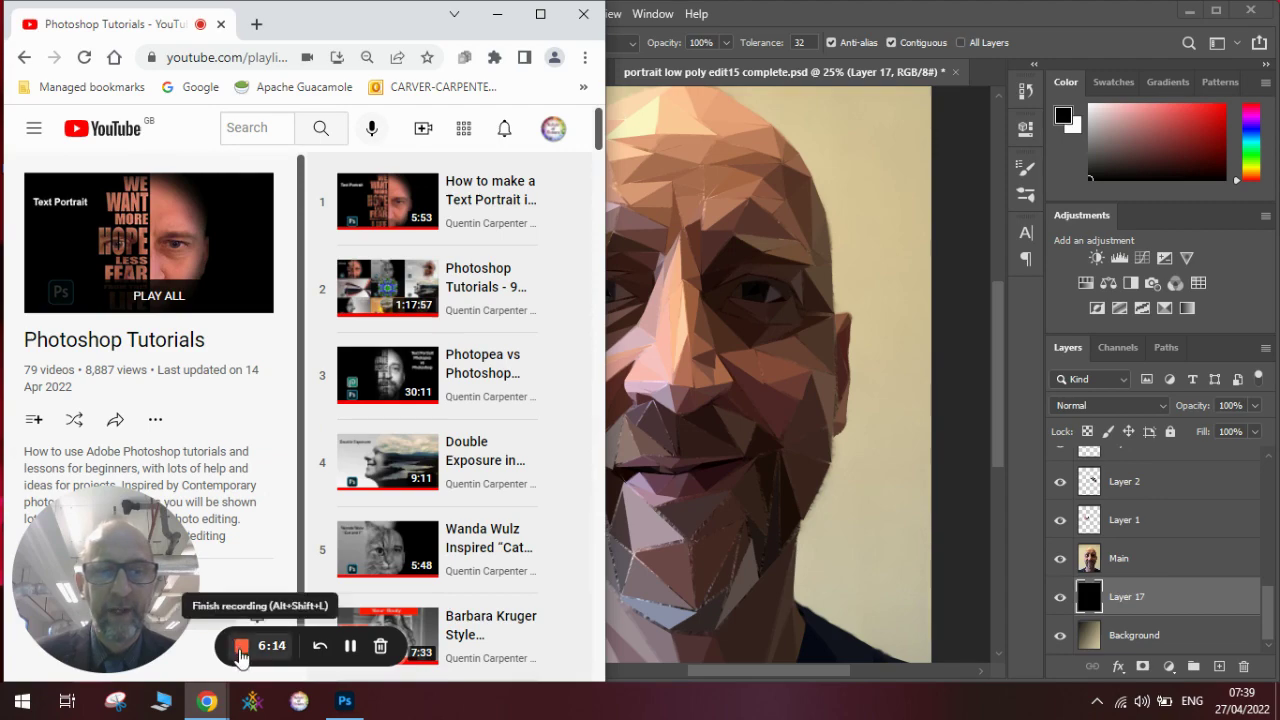